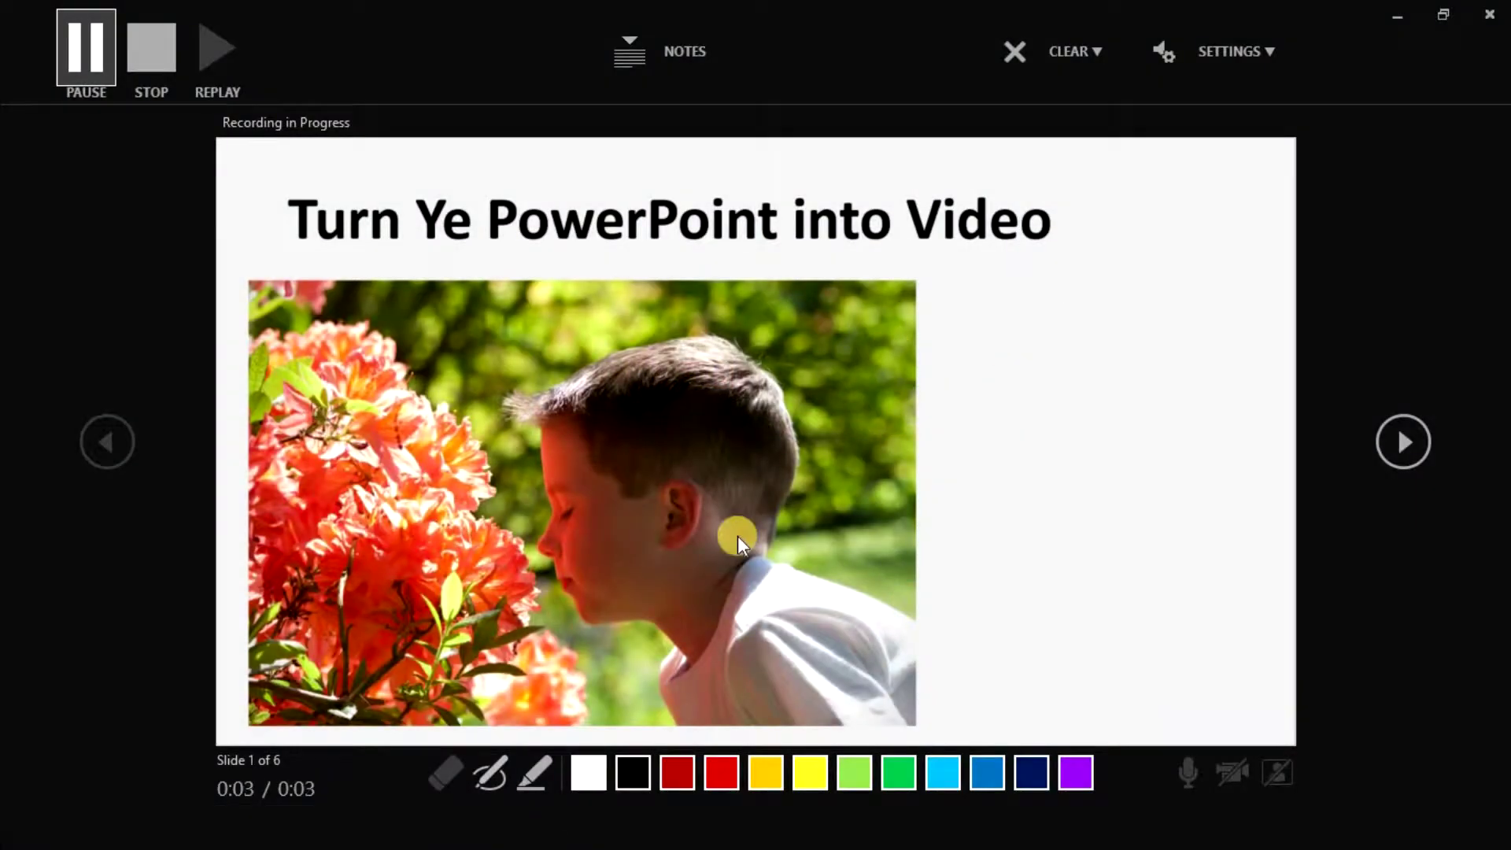
Advance the intro slideshow to reveal the Yar Pirate Ipsum heading
{"action": "left_click", "coordinate": [842, 485]}
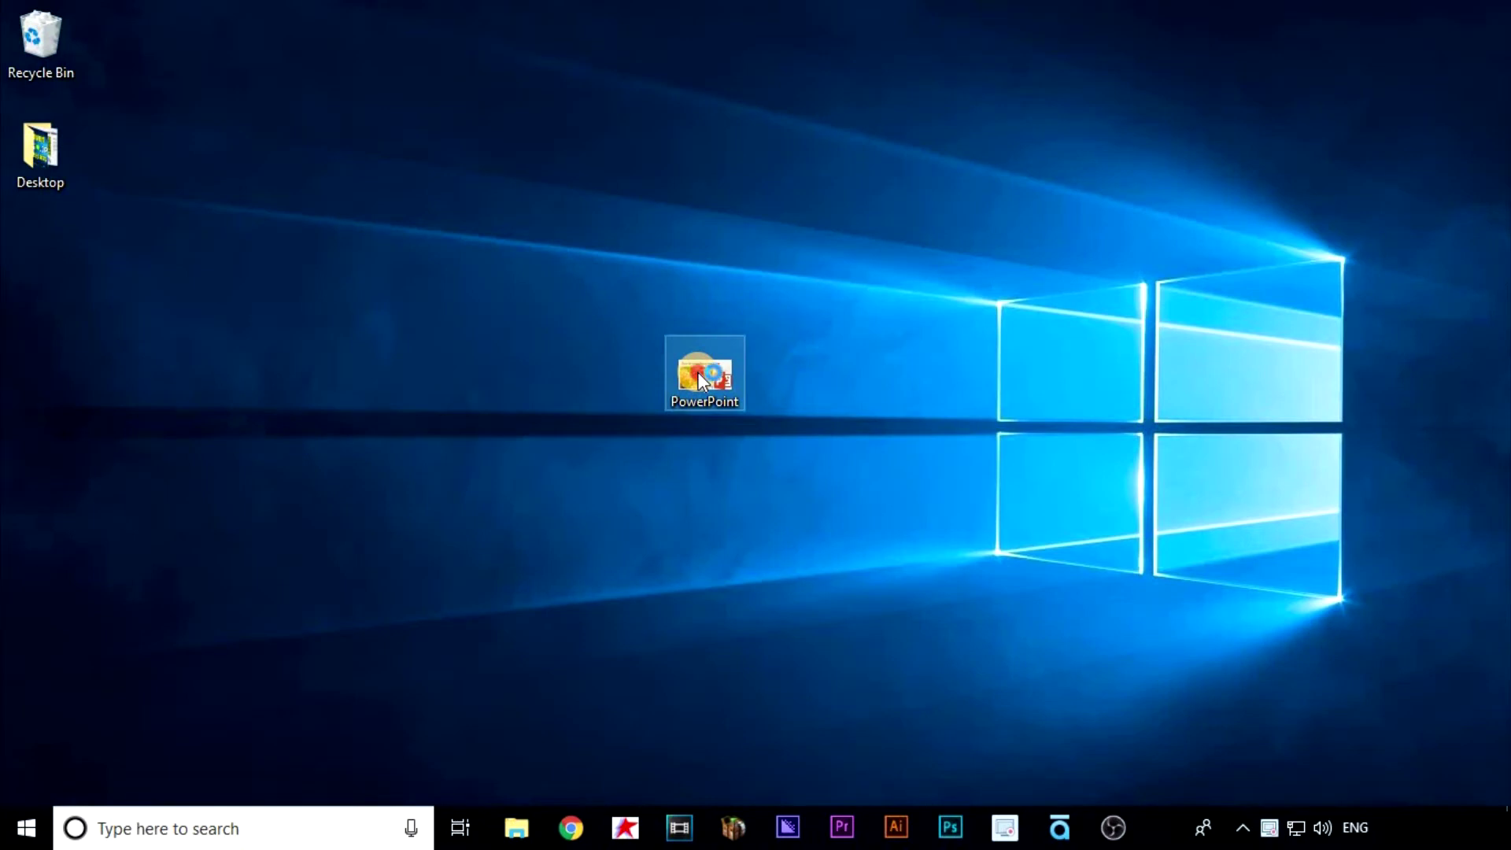
Open the desktop presentation file so 'Turn Ye PowerPoint into Video' loads in PowerPoint
{"action": "left_click", "coordinate": [701, 378]}
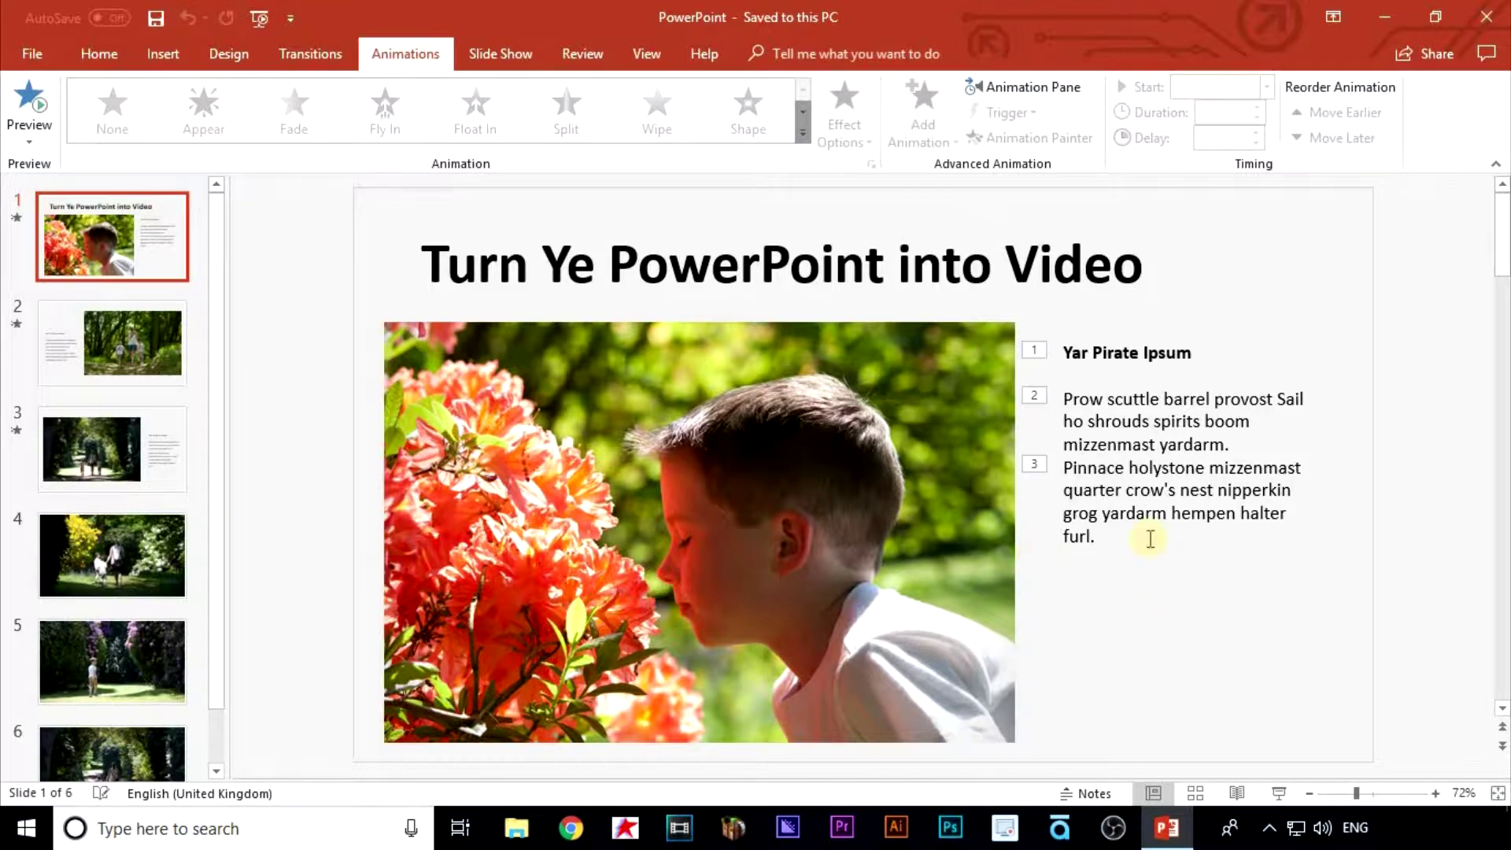
Set up Save As to the Desktop with the MPEG-4 Video (*.mp4) file type
{"action": "left_click", "coordinate": [41, 54]}
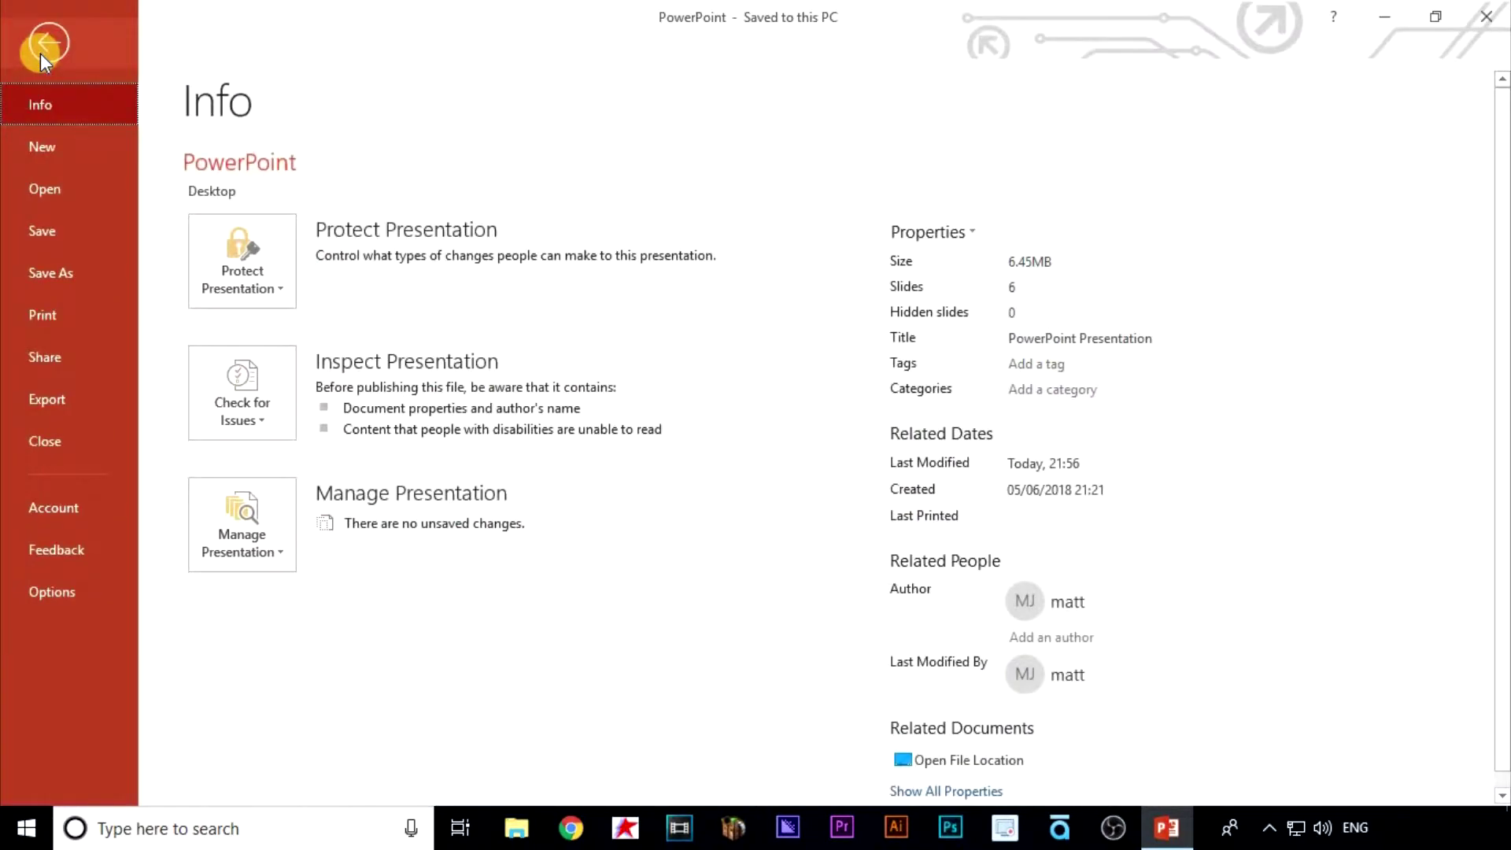
{"action": "left_click", "coordinate": [44, 276]}
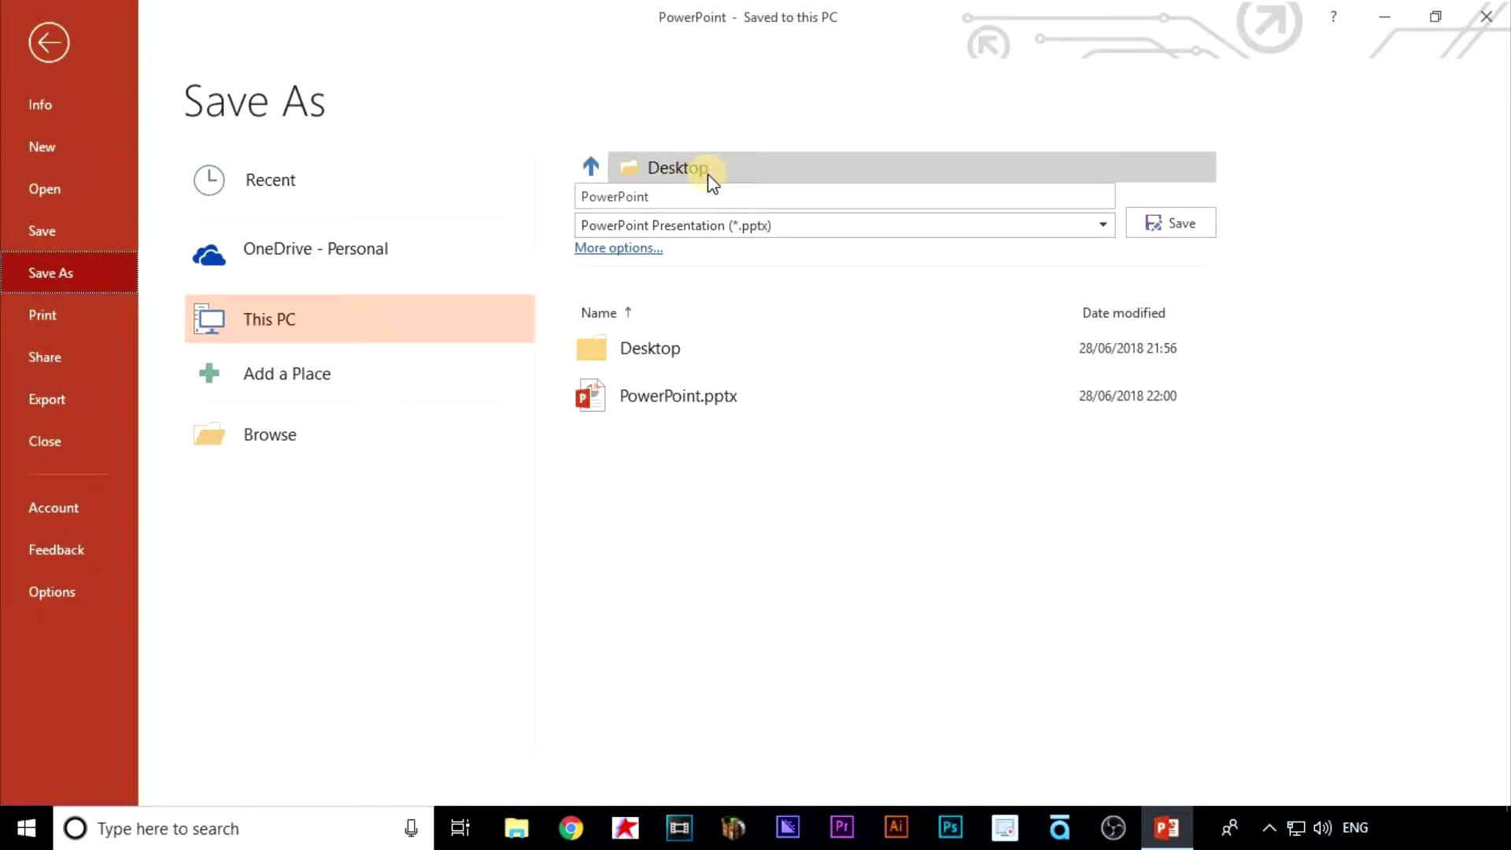
{"action": "left_click", "coordinate": [1095, 226]}
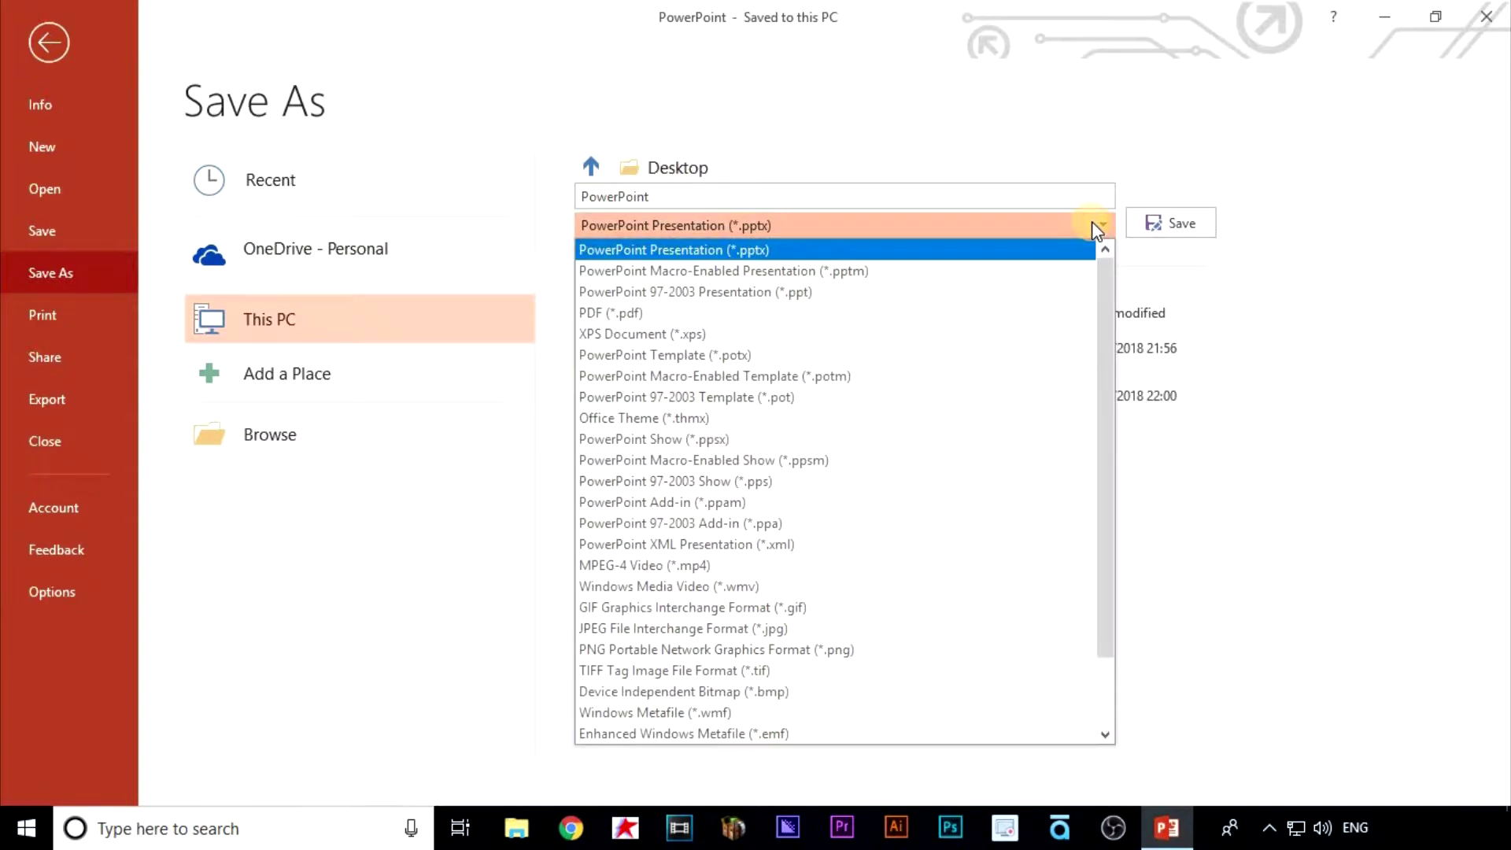
{"action": "left_click", "coordinate": [783, 567]}
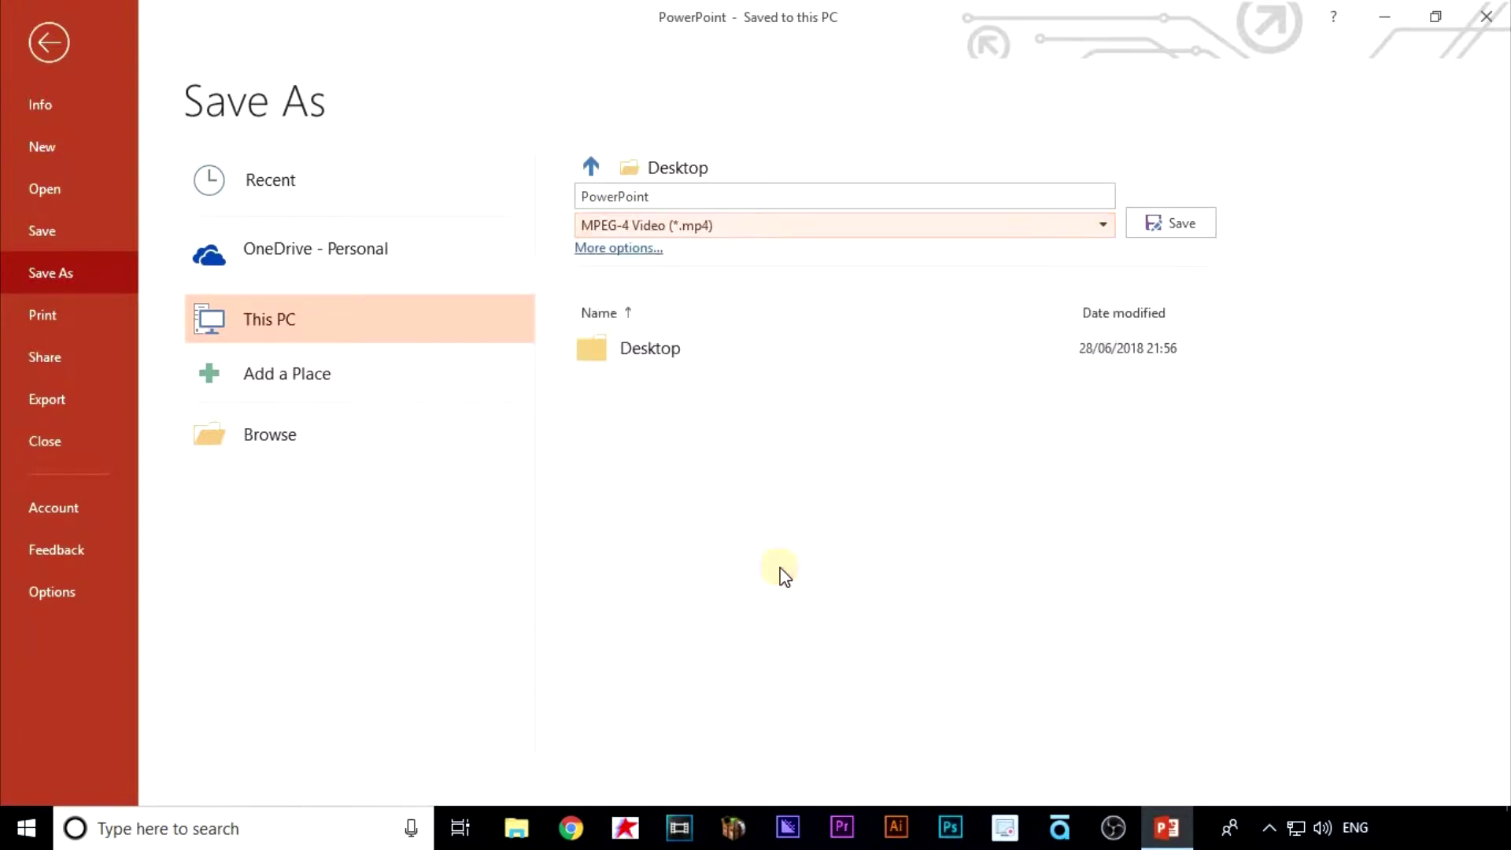
Save the presentation as the video PowerPoint.mp4
{"action": "left_click", "coordinate": [1176, 228]}
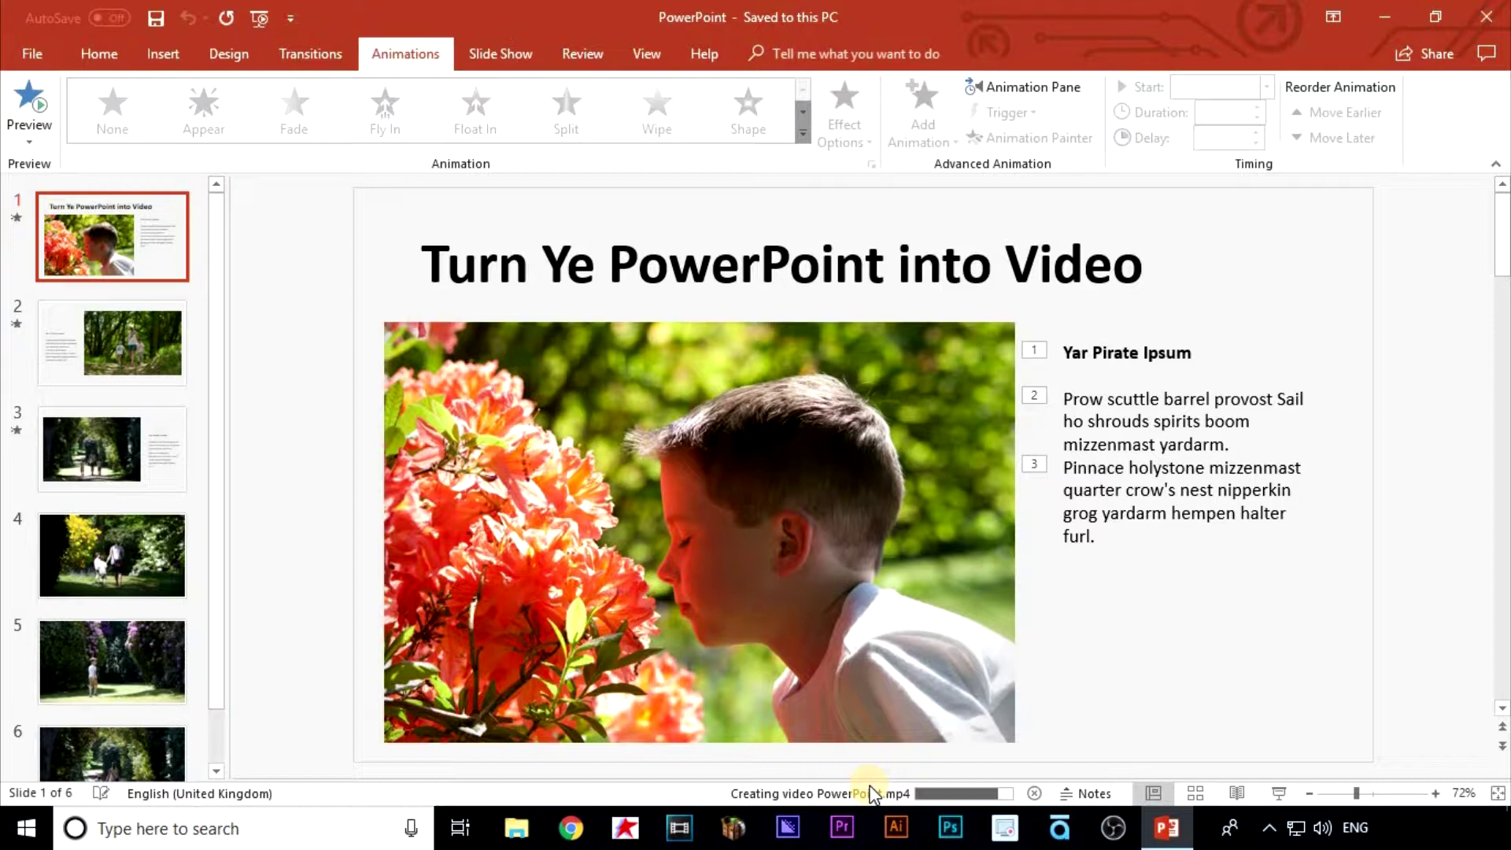
Minimize PowerPoint, move PowerPoint.mp4 beside the presentation, and play it
{"action": "left_click", "coordinate": [1385, 17]}
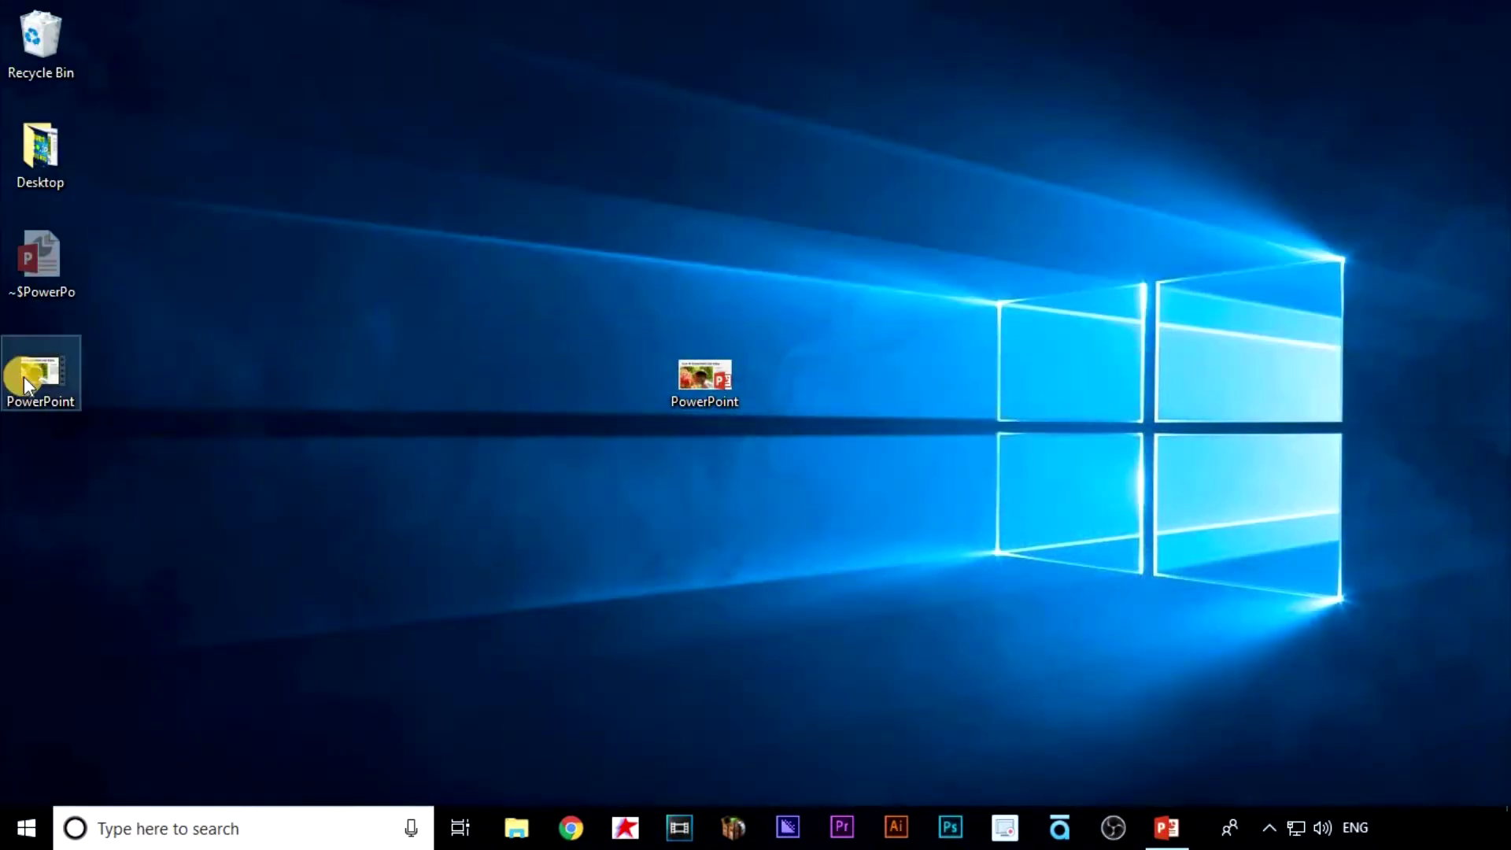
{"action": "left_click_drag", "start_coordinate": [27, 377], "coordinate": [572, 436]}
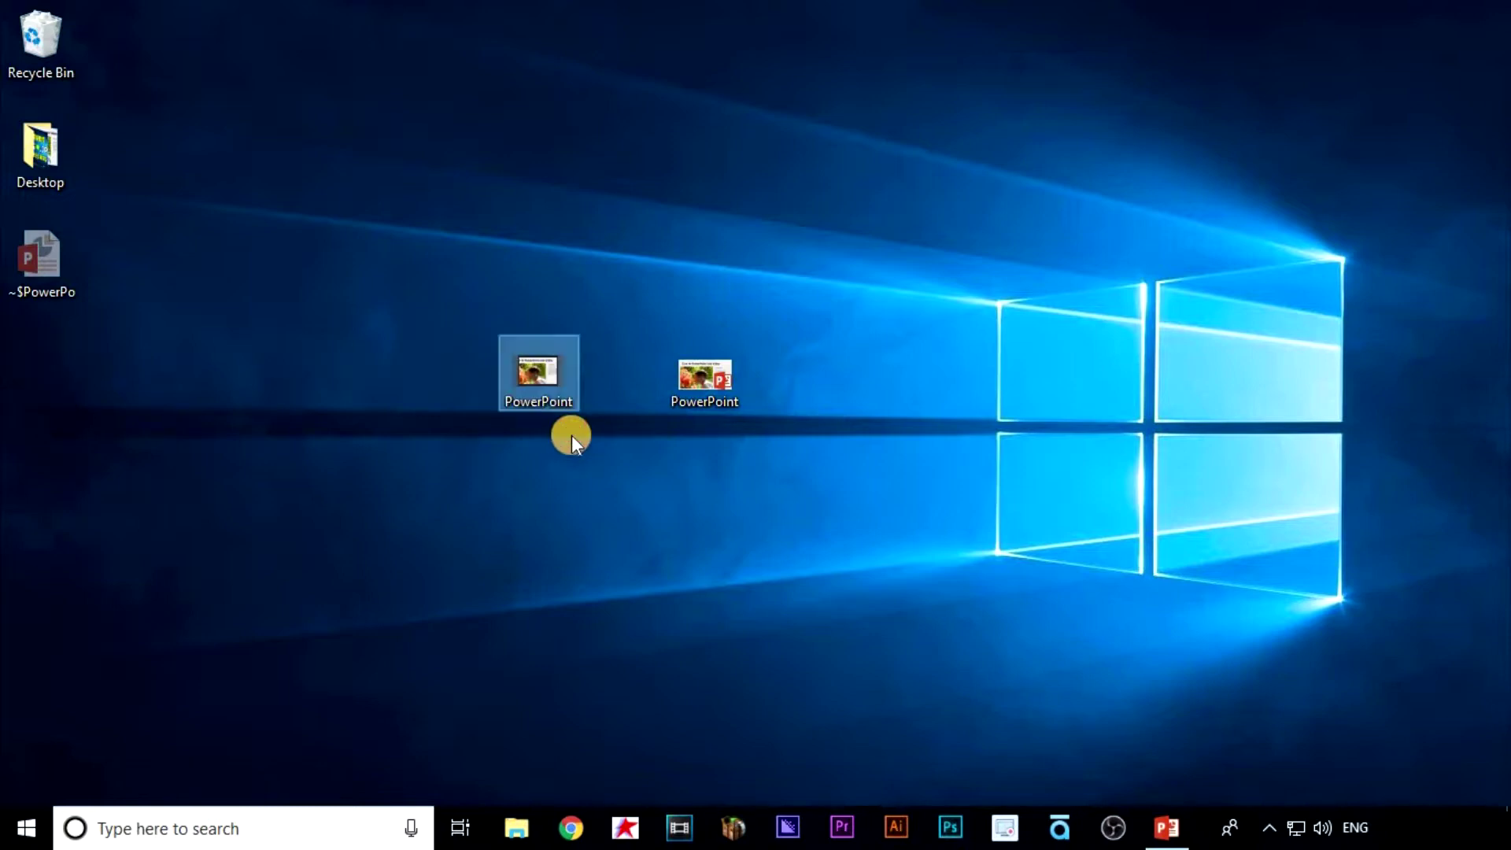
{"action": "double_click", "coordinate": [550, 380]}
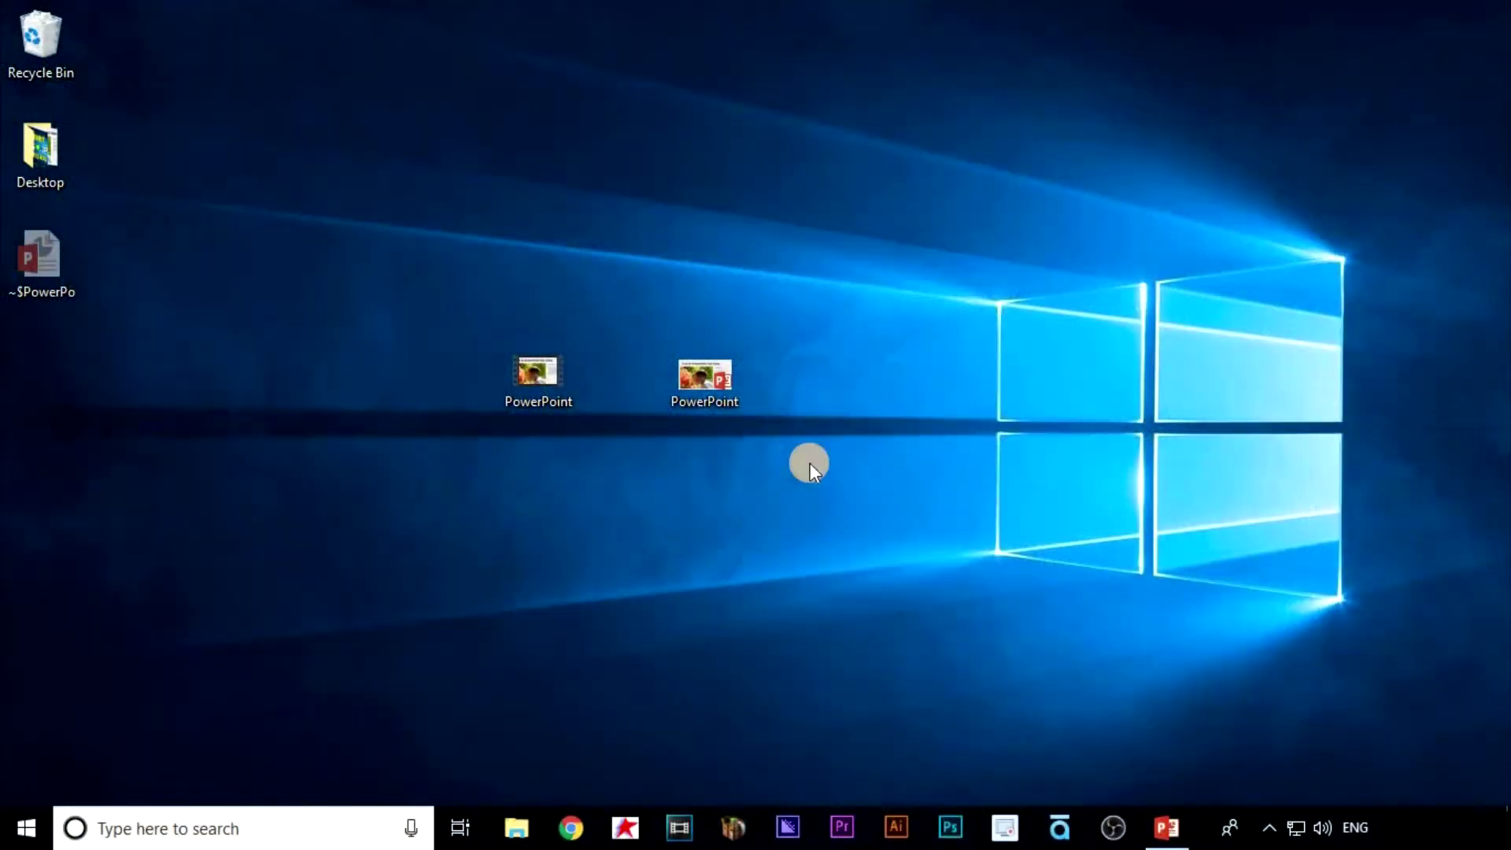
Restore PowerPoint and launch Record Slide Show from slide 1
{"action": "left_click", "coordinate": [1158, 817]}
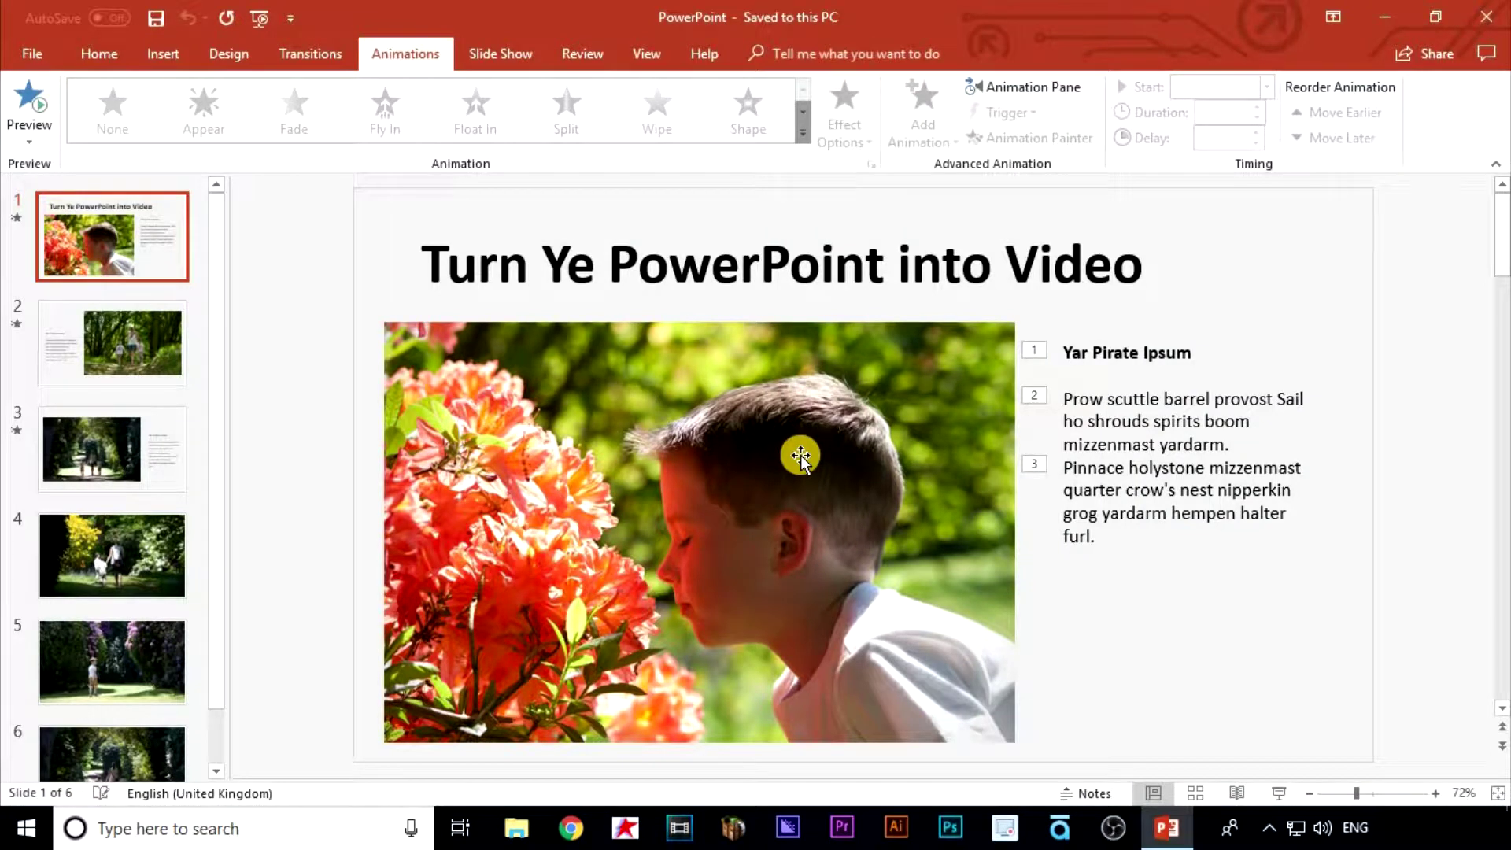
{"action": "left_click", "coordinate": [519, 54]}
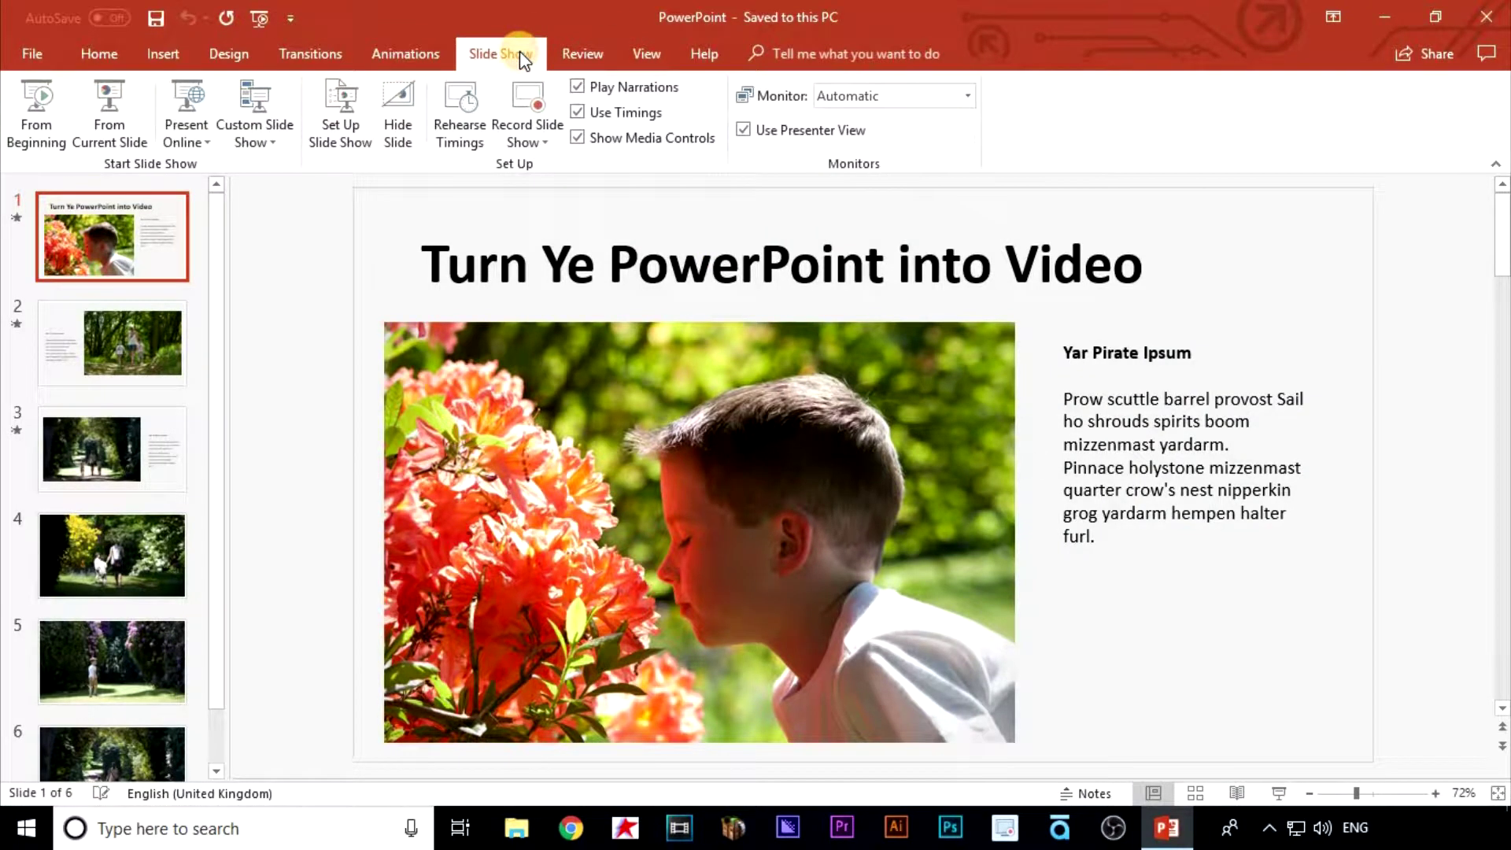
{"action": "left_click", "coordinate": [530, 100]}
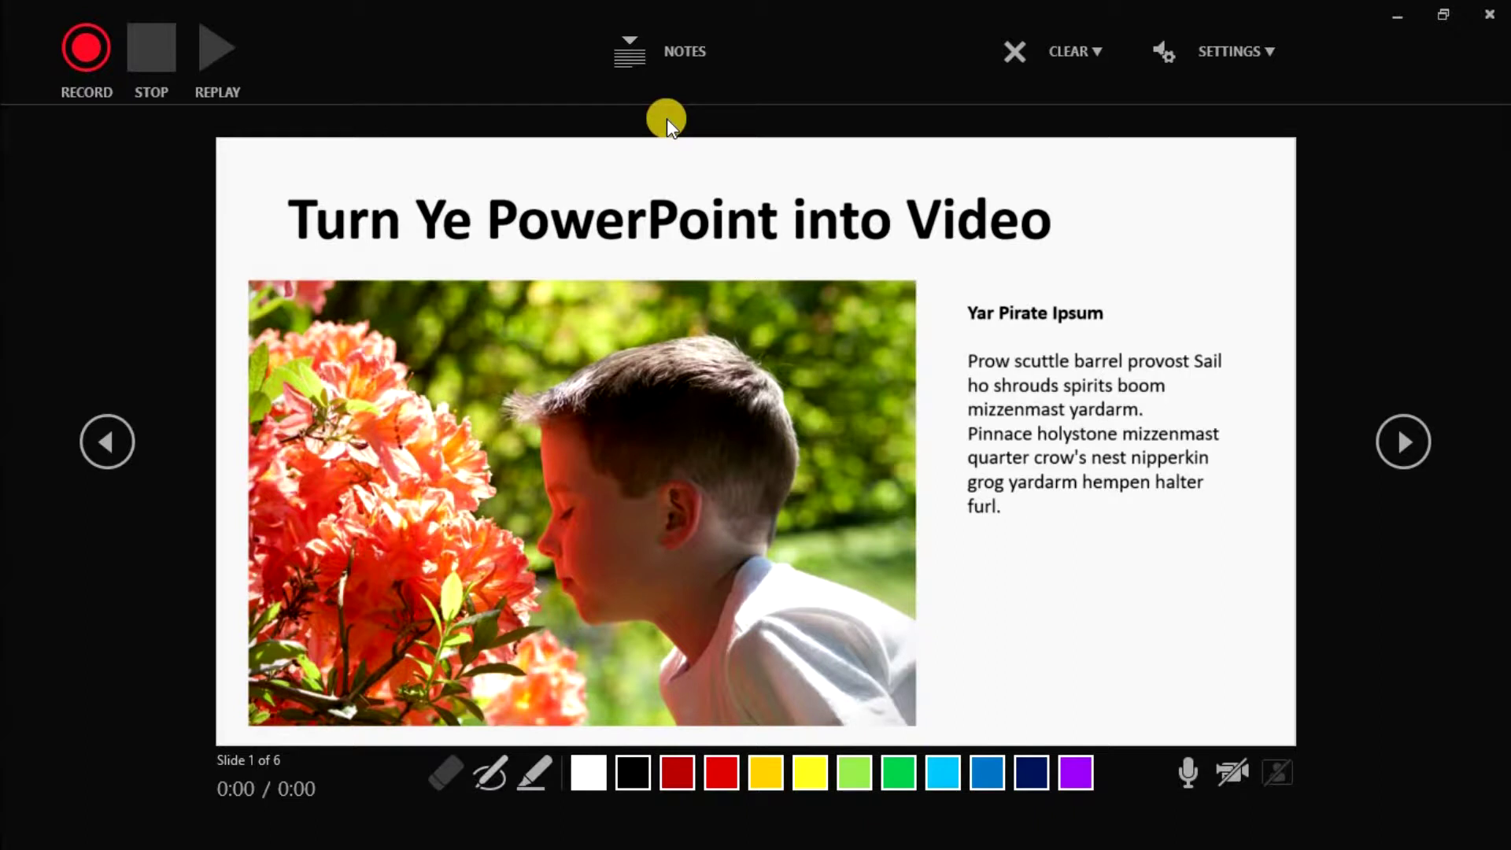
Start recording and narrate through slide 1's animations and slide 2's text
{"action": "left_click", "coordinate": [78, 48]}
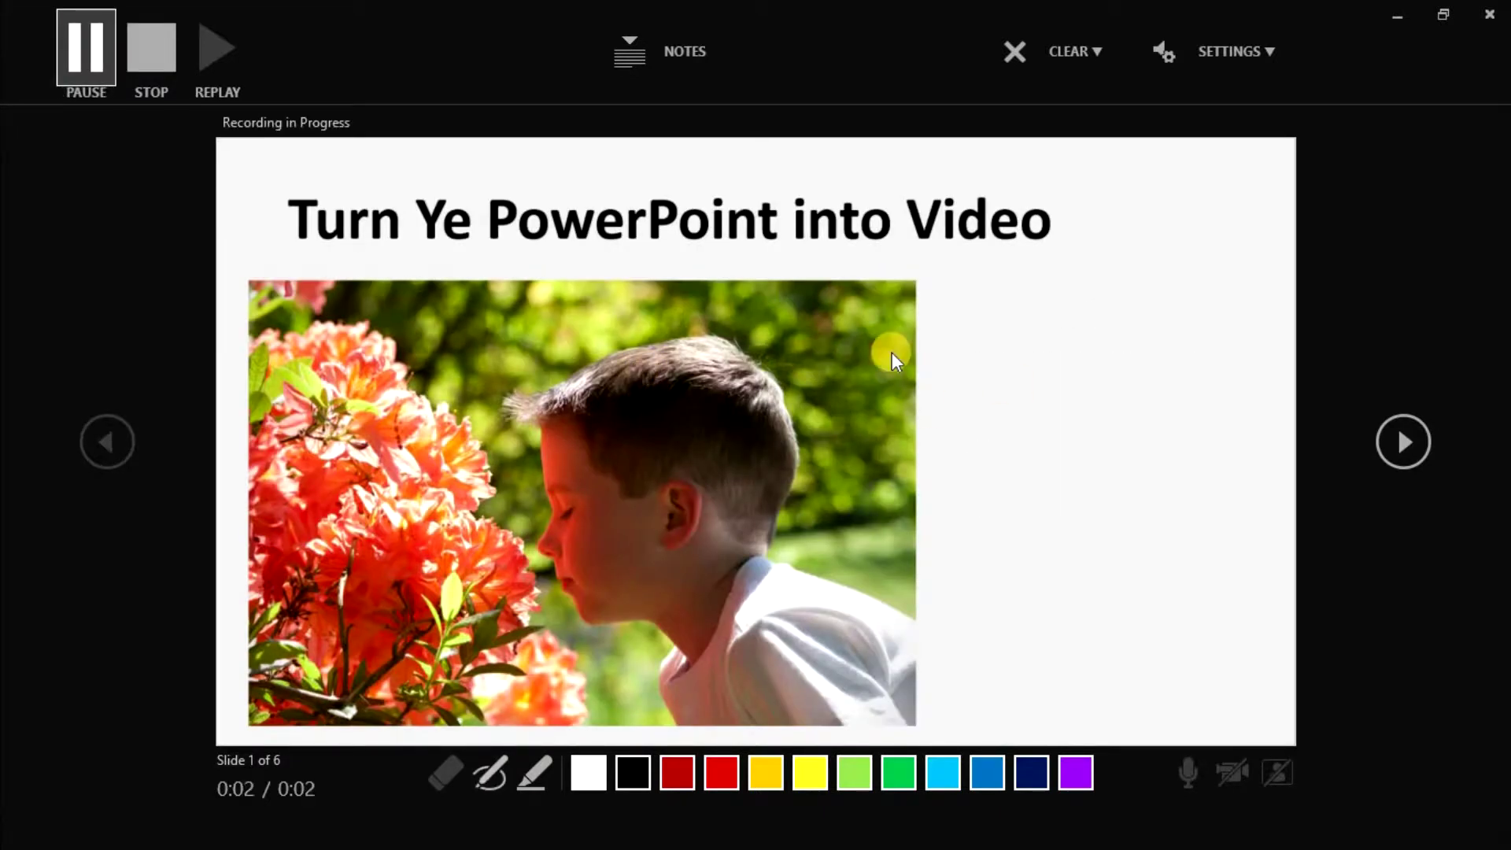
{"action": "left_click", "coordinate": [842, 485]}
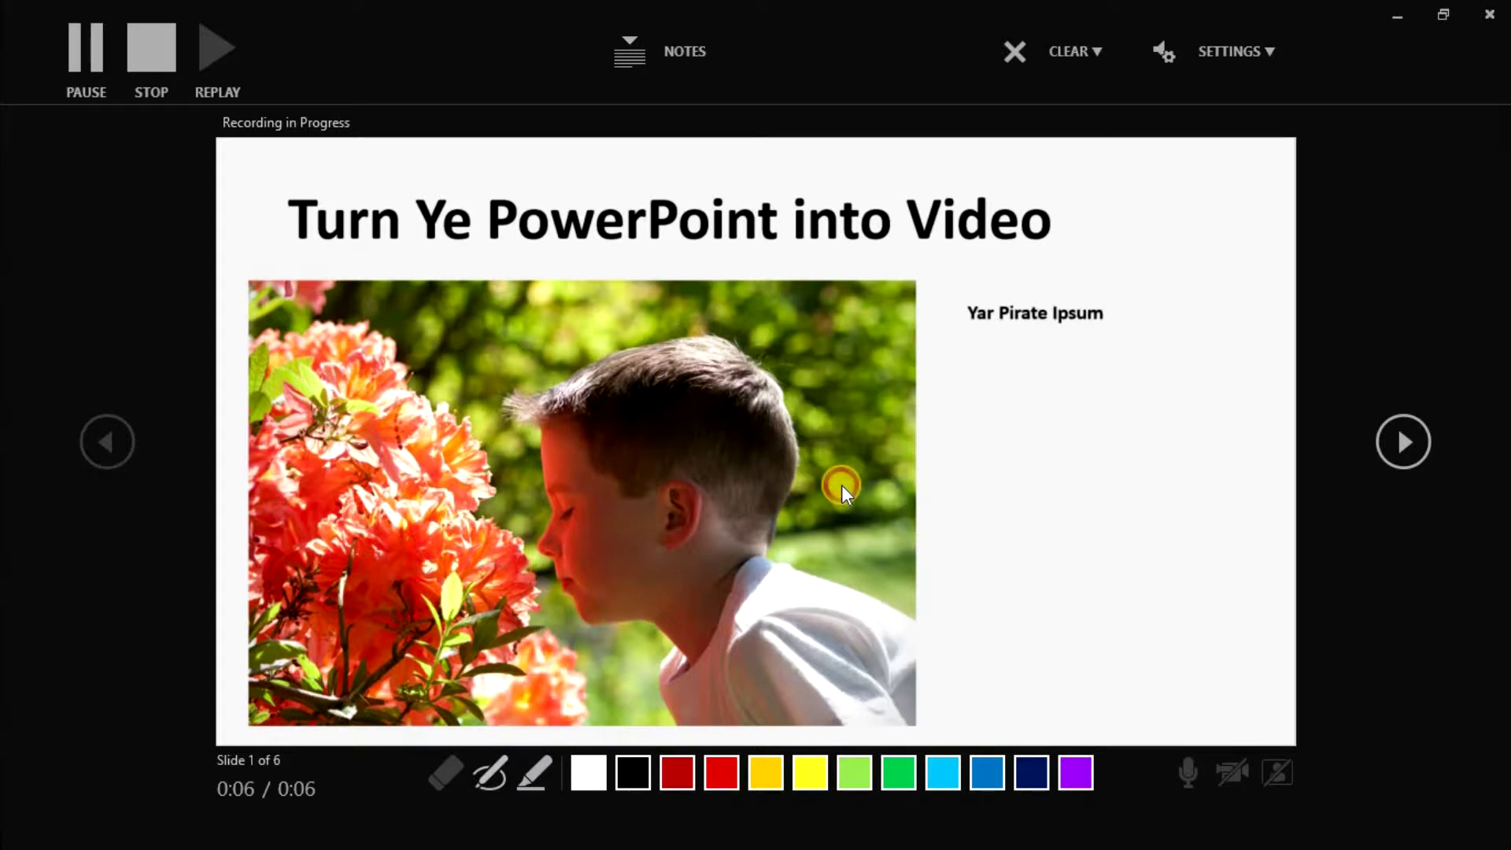
{"action": "left_click", "coordinate": [842, 484]}
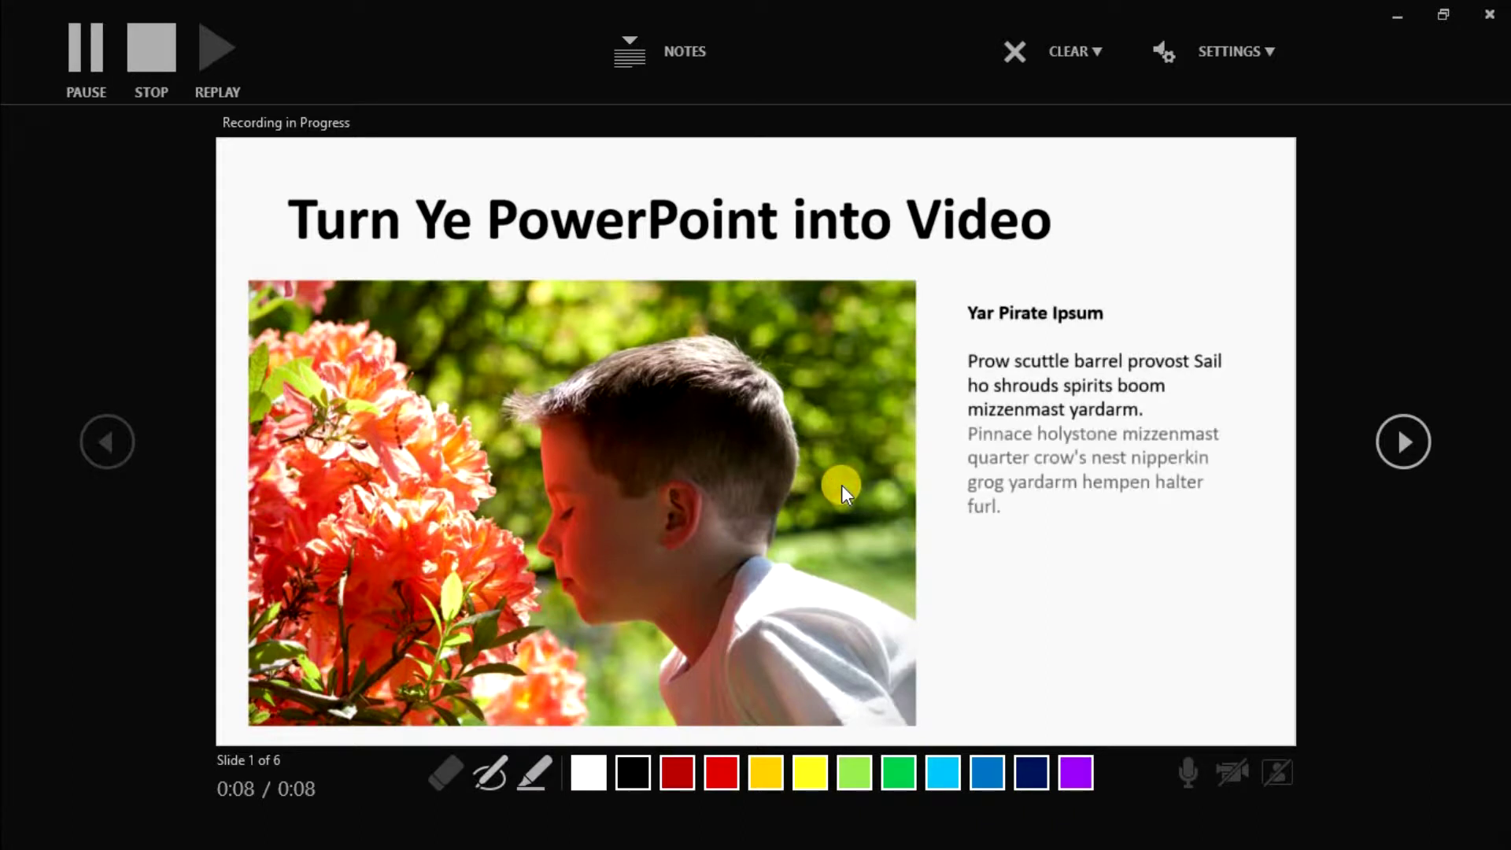
{"action": "left_click", "coordinate": [842, 486]}
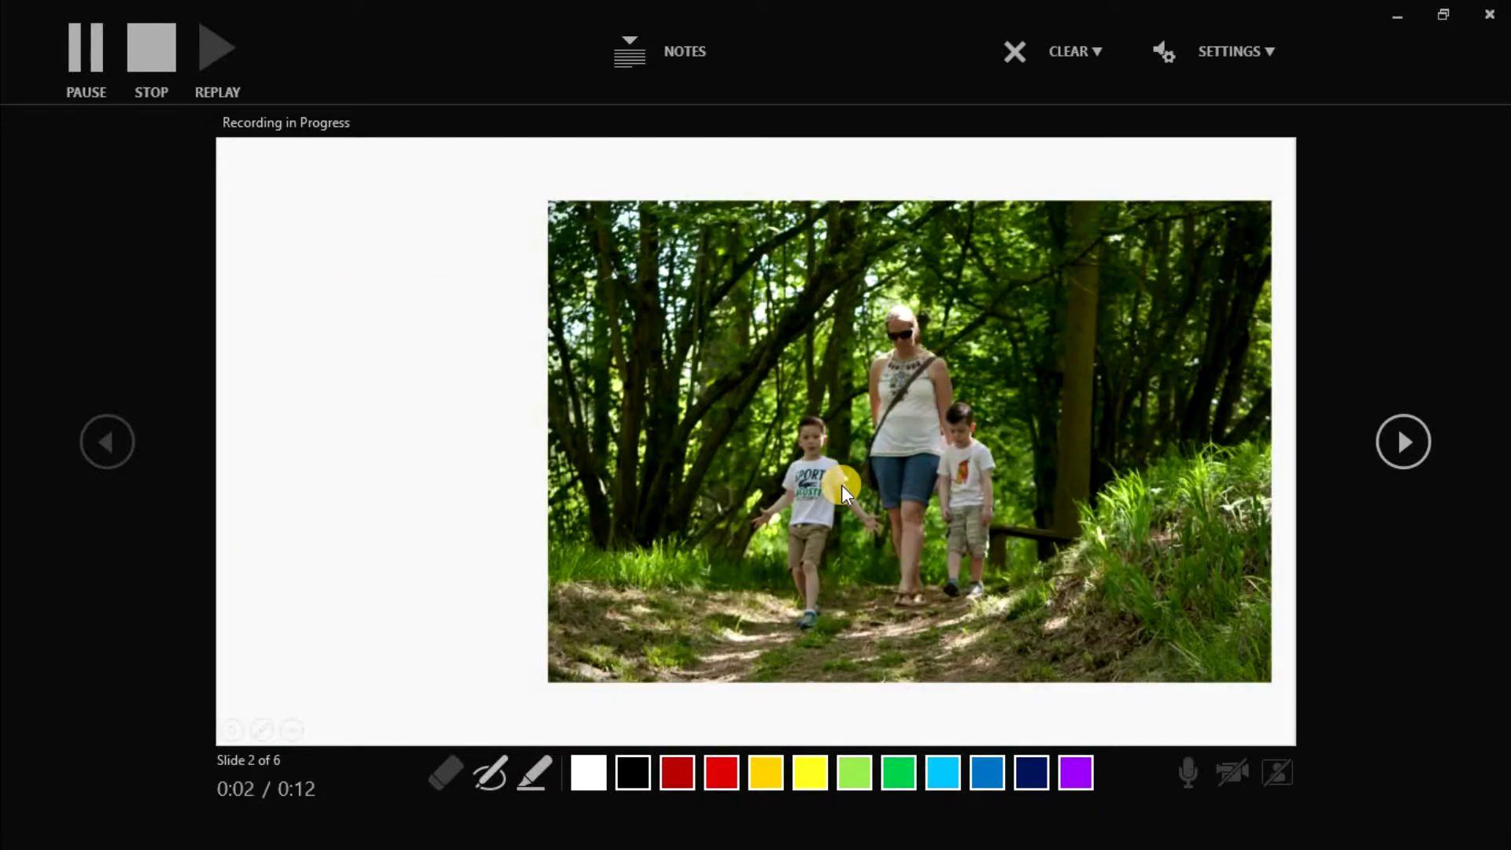
{"action": "left_click", "coordinate": [842, 486]}
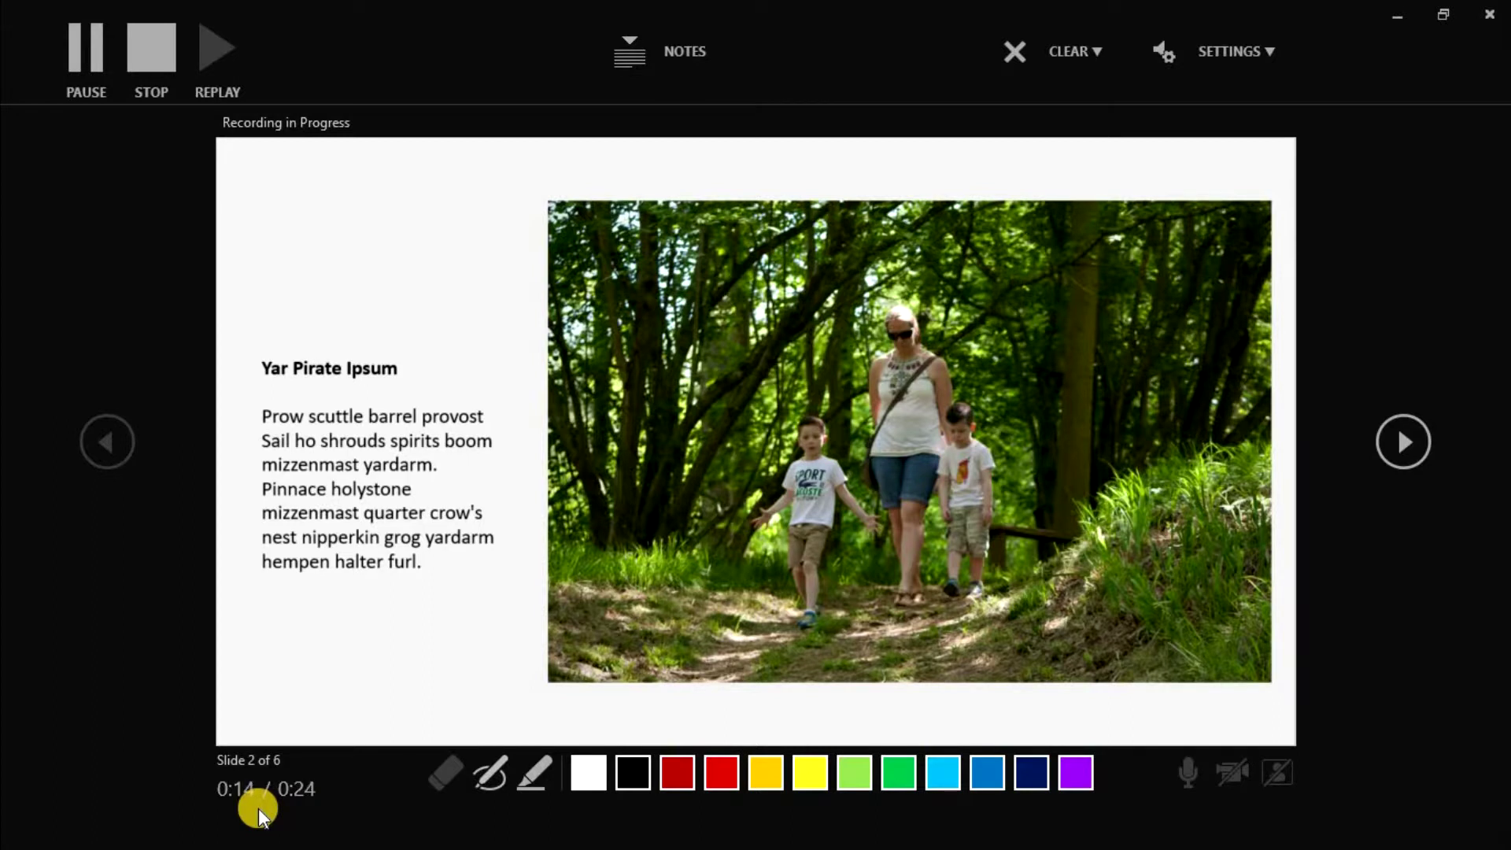
Advance the recording through slides 3 to 6 to the end of the show
{"action": "left_click", "coordinate": [843, 458]}
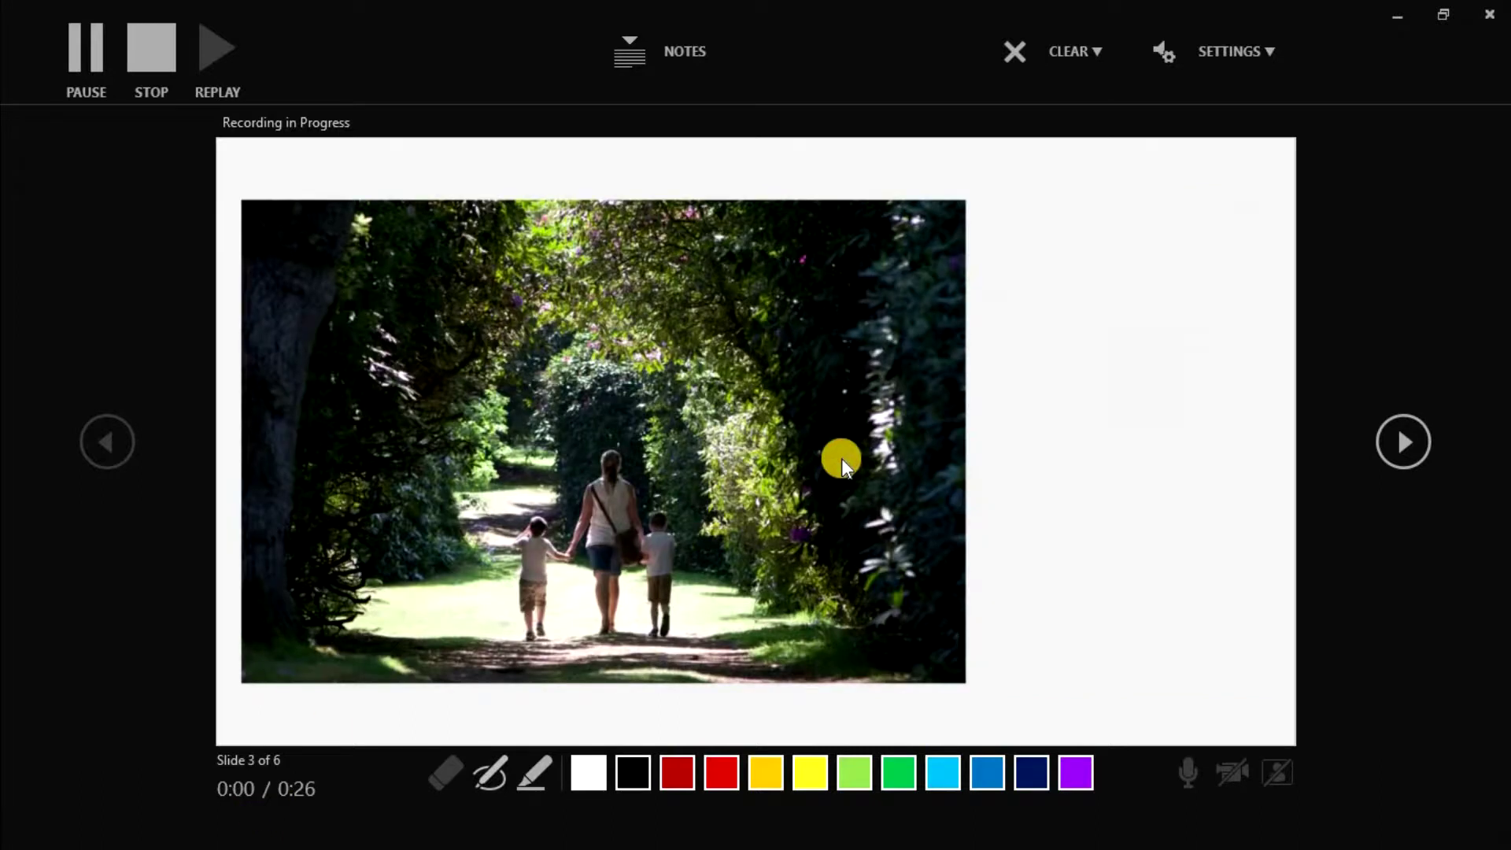
{"action": "left_click", "coordinate": [834, 448]}
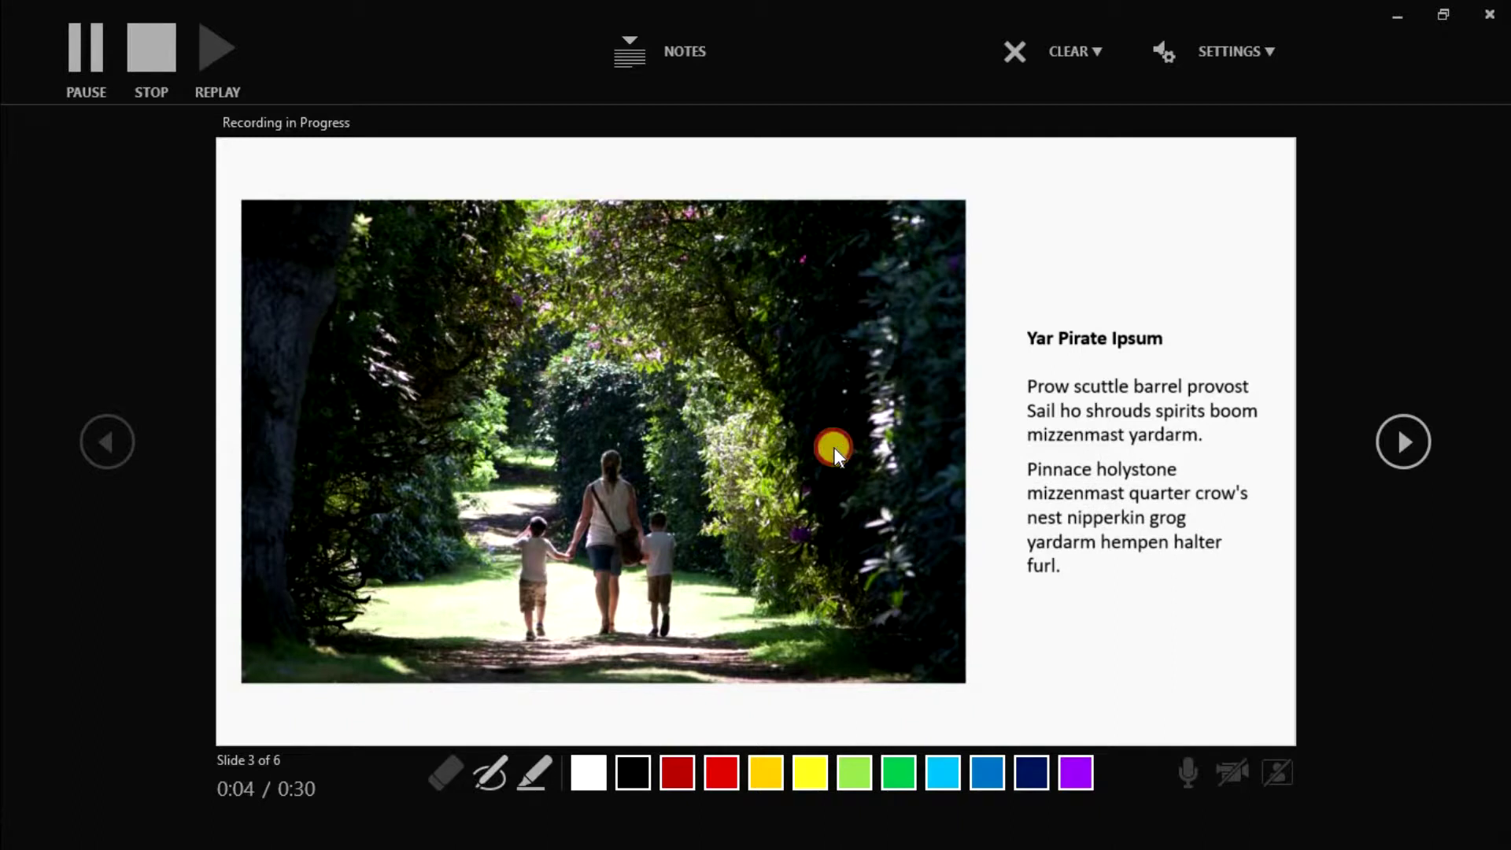
{"action": "left_click", "coordinate": [835, 448]}
{"action": "left_click", "coordinate": [835, 448]}
{"action": "left_click", "coordinate": [834, 447]}
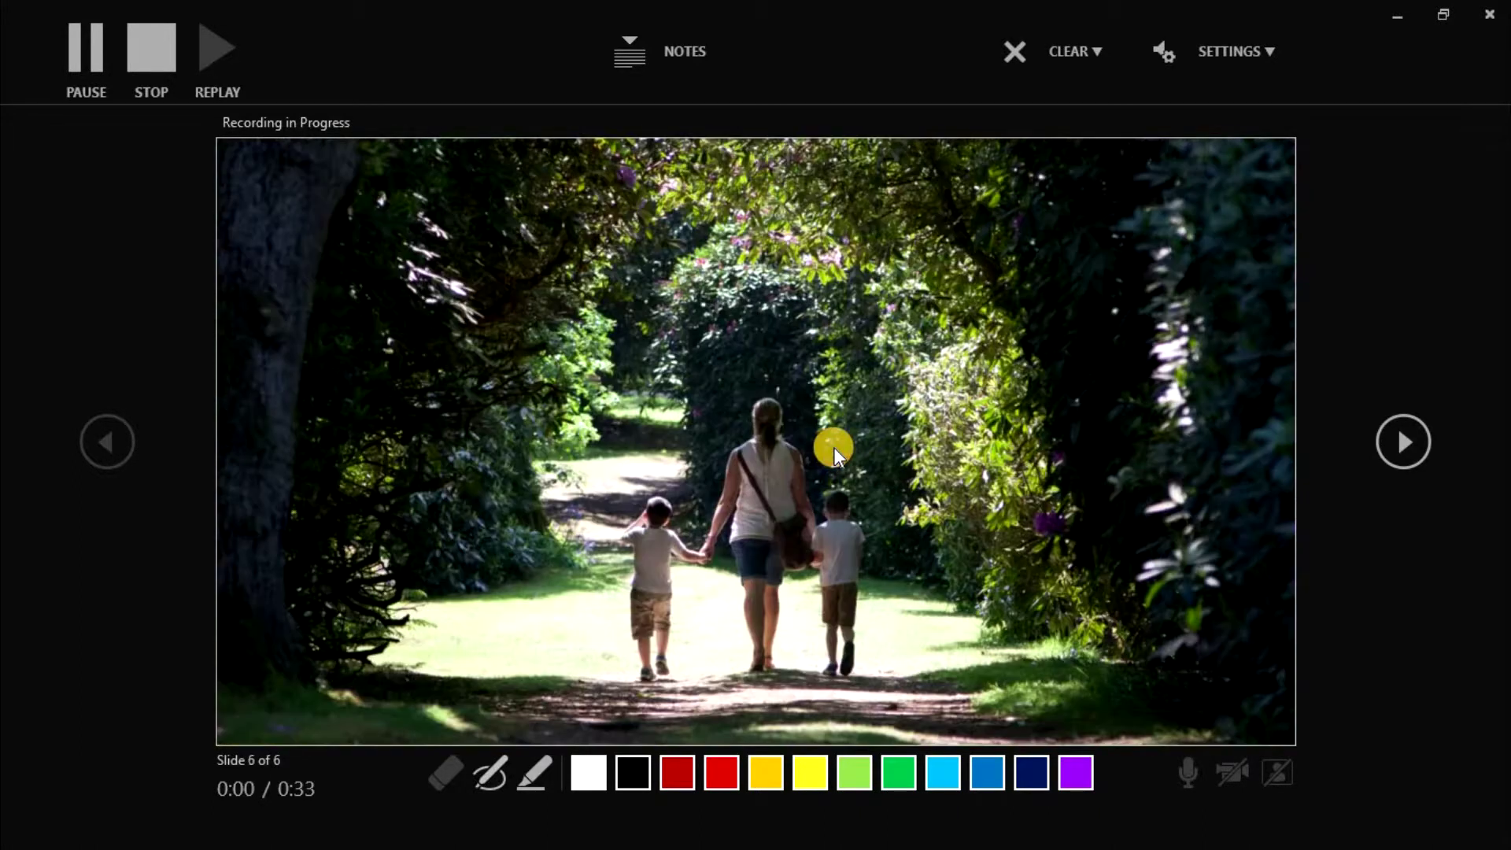
{"action": "left_click", "coordinate": [834, 447]}
{"action": "left_click", "coordinate": [834, 448]}
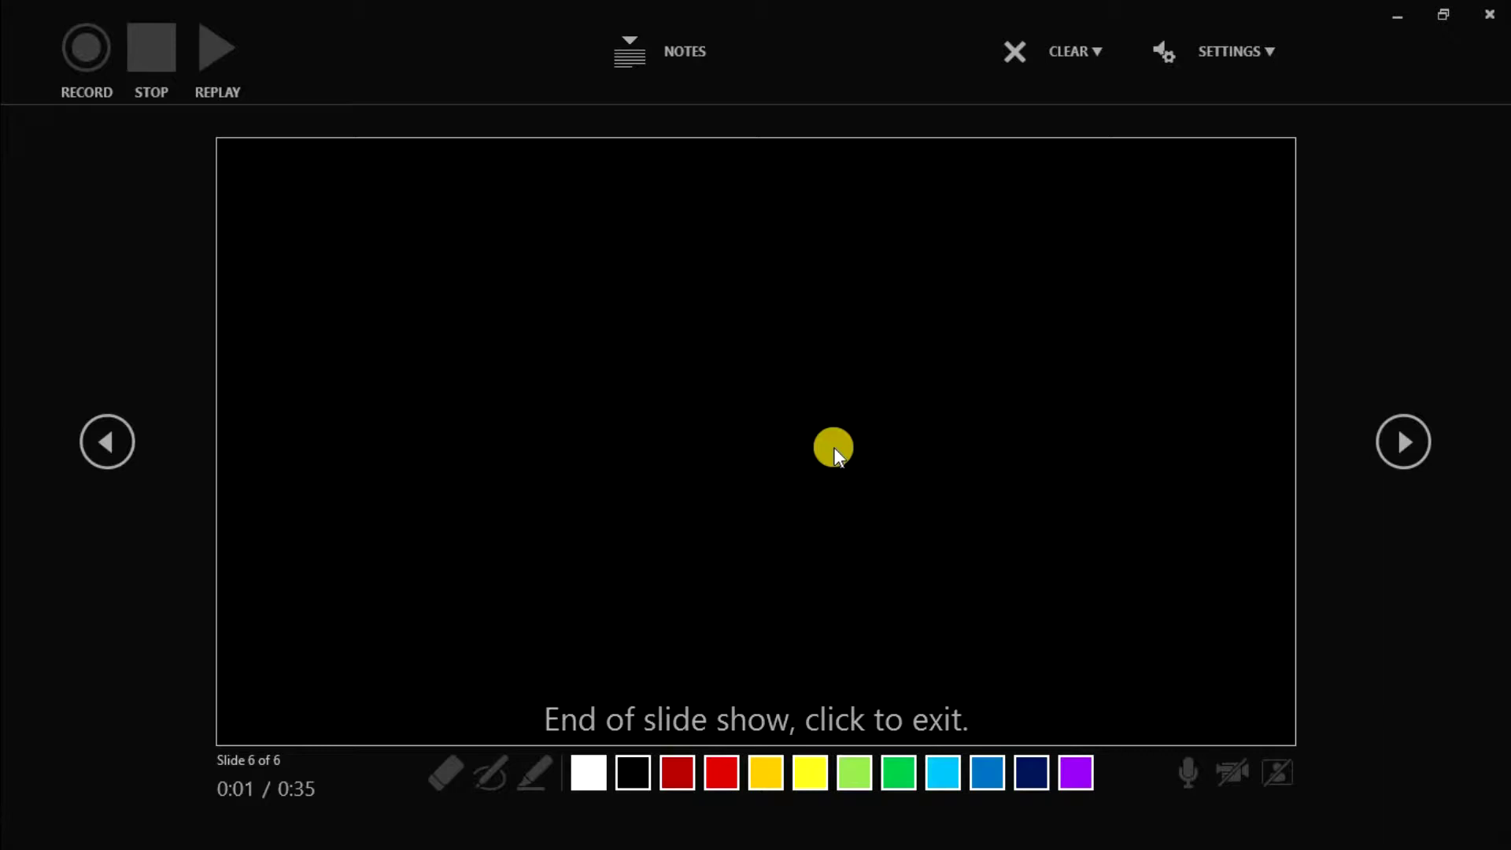
Exit the finished recording and open the File menu
{"action": "left_click", "coordinate": [834, 447]}
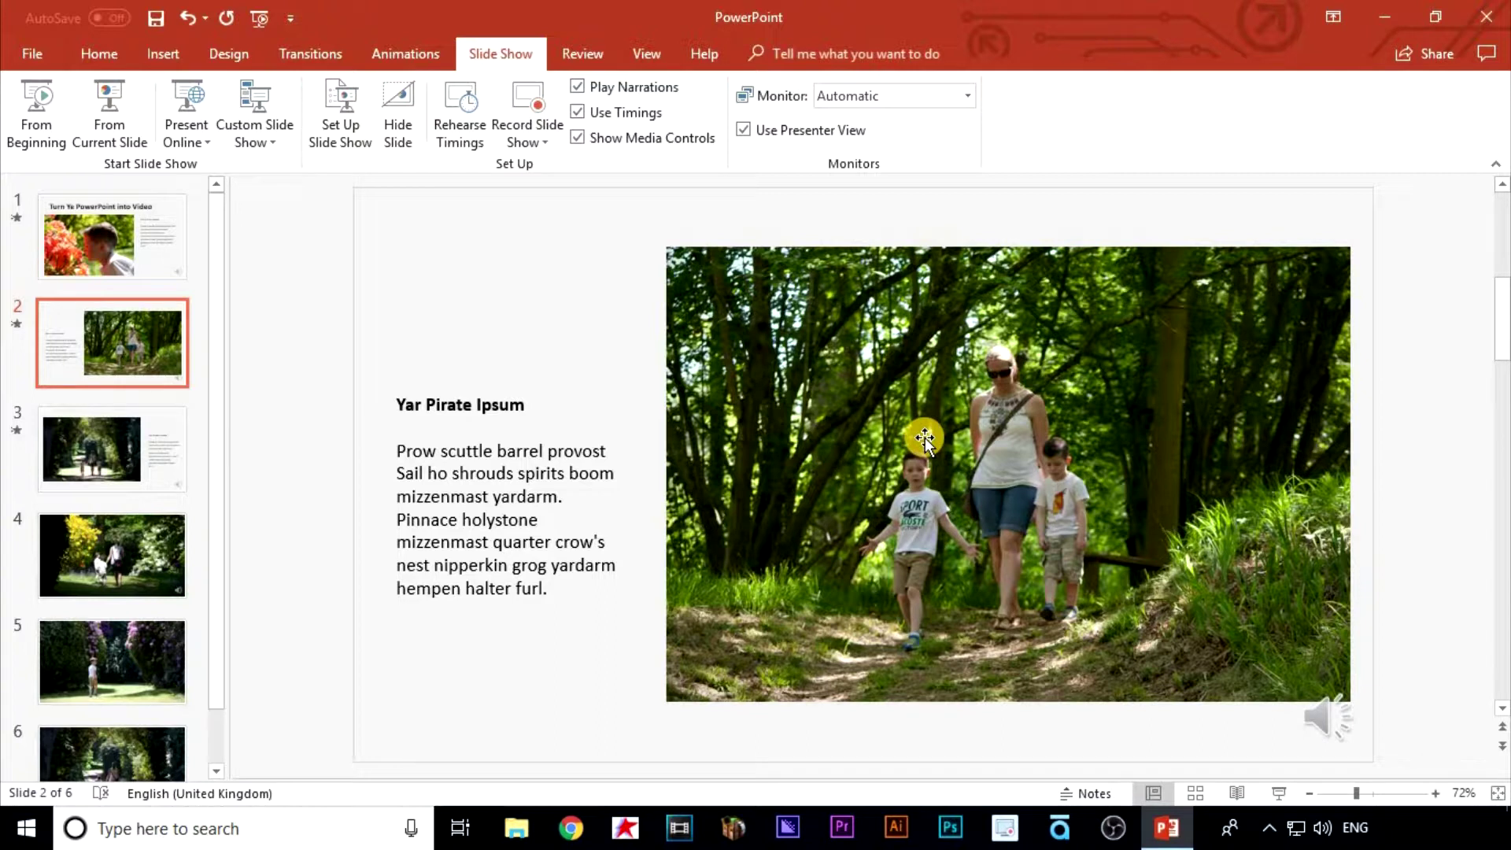
{"action": "left_click", "coordinate": [30, 56]}
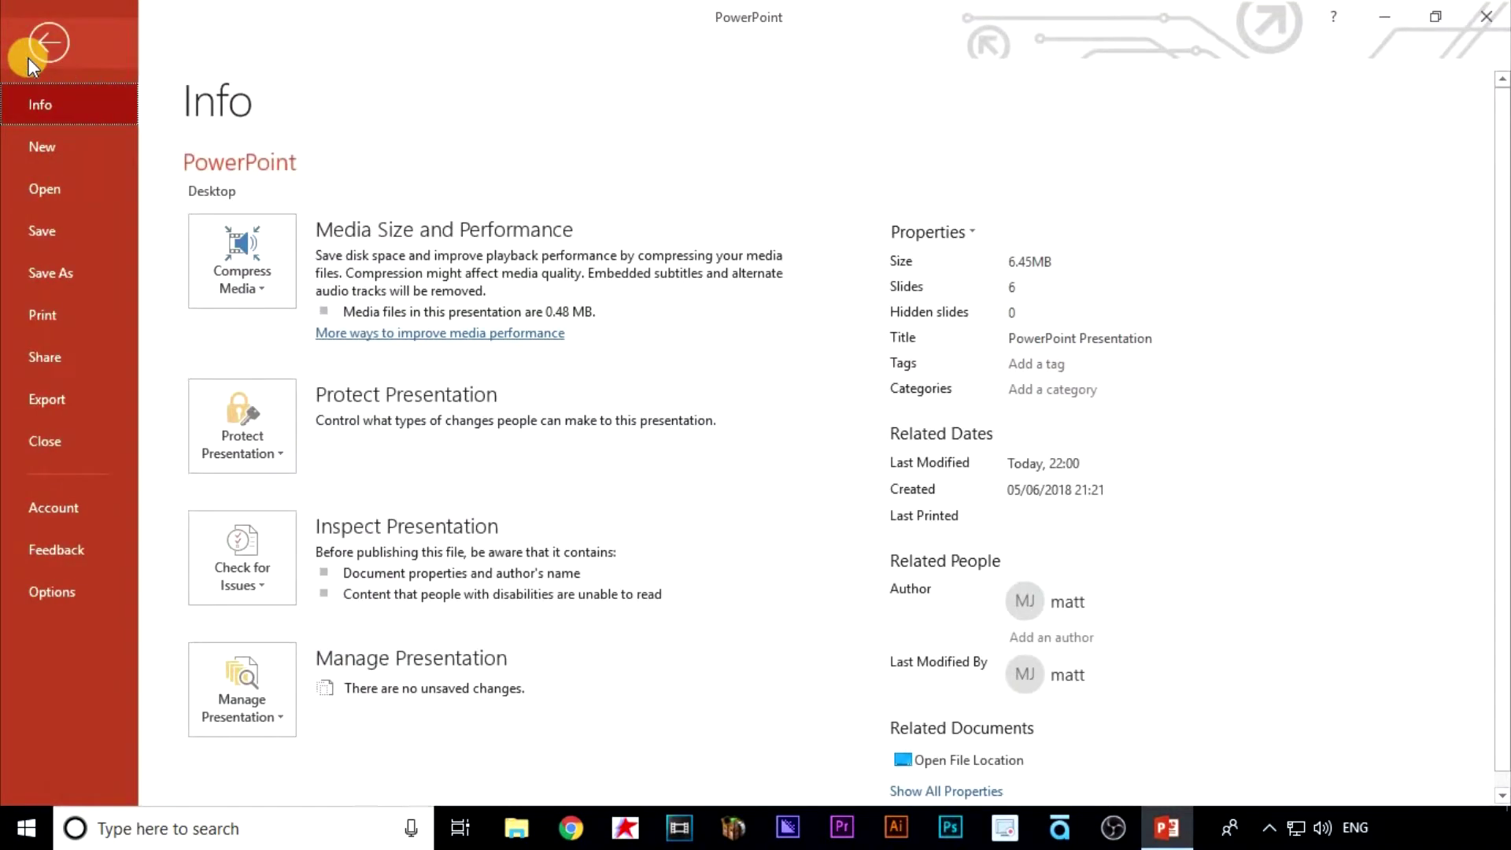
Choose Export > Create a Video at Full HD (1080p) using recorded timings and narrations
{"action": "left_click", "coordinate": [38, 401]}
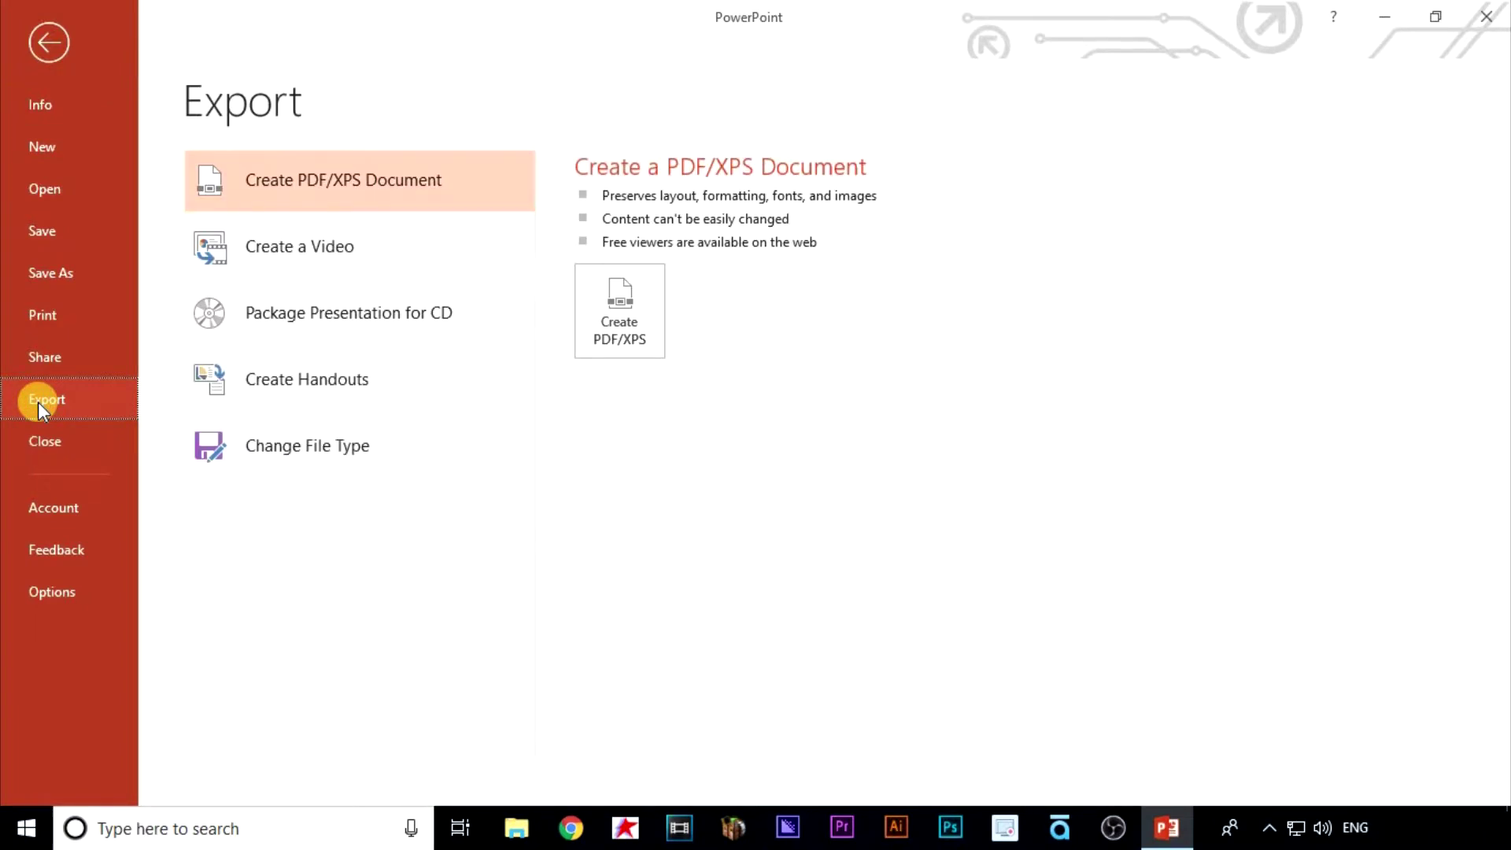
{"action": "left_click", "coordinate": [265, 255]}
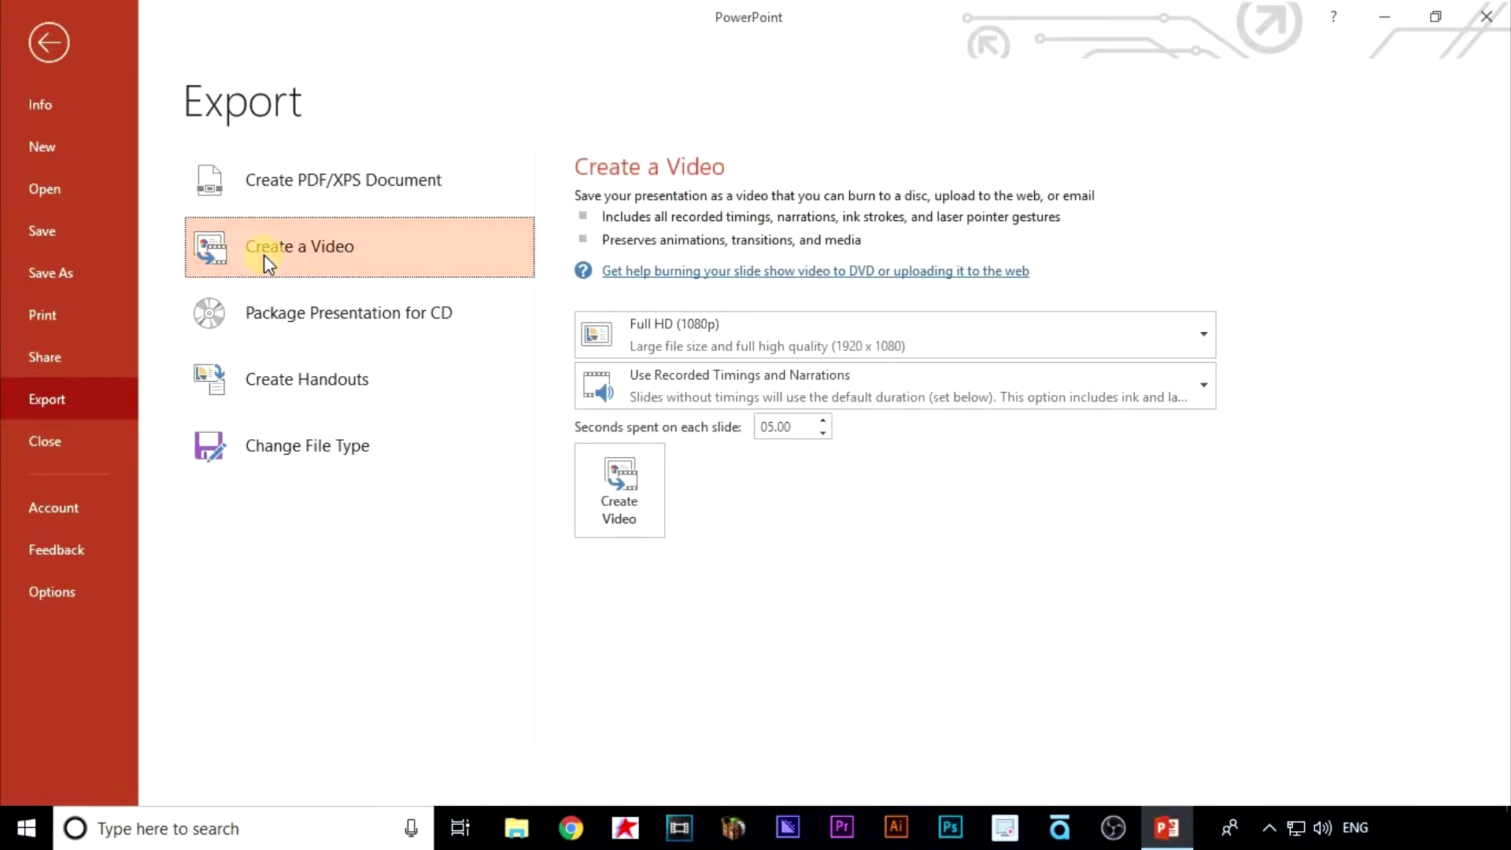
{"action": "left_click", "coordinate": [1170, 327]}
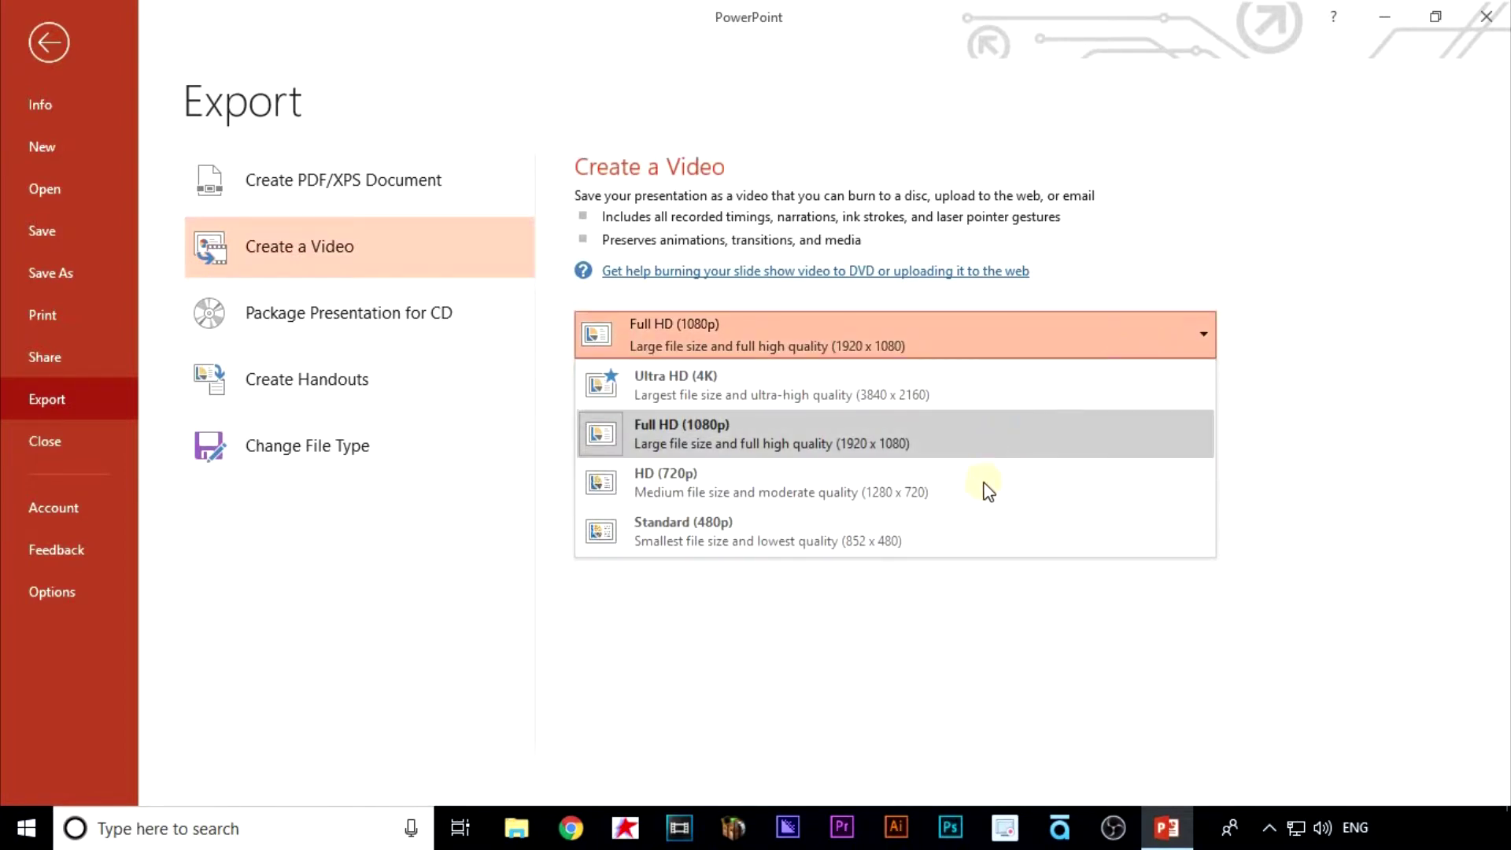
{"action": "left_click", "coordinate": [853, 458]}
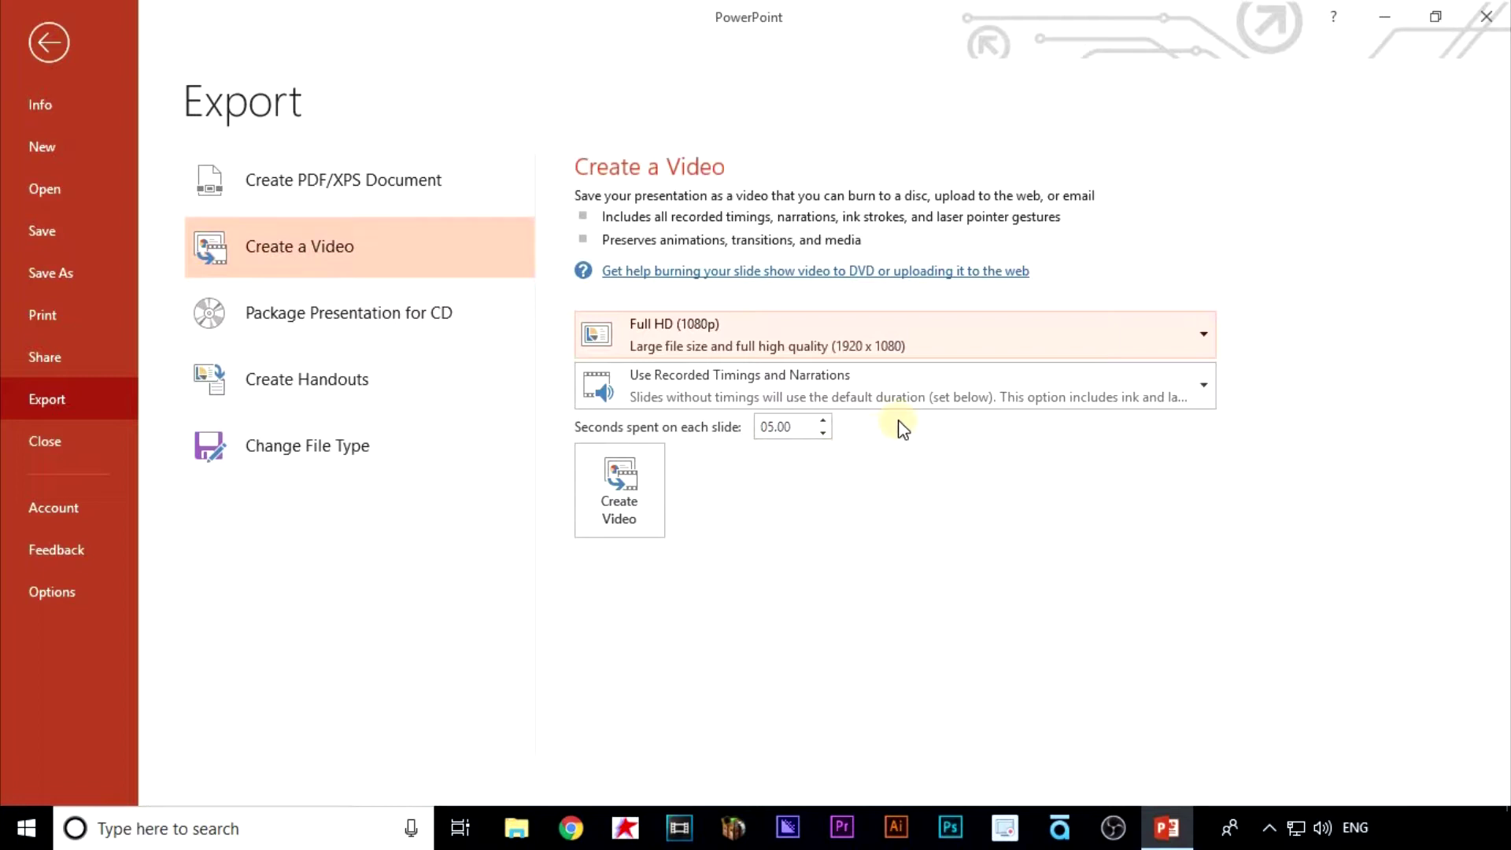
{"action": "left_click", "coordinate": [914, 403]}
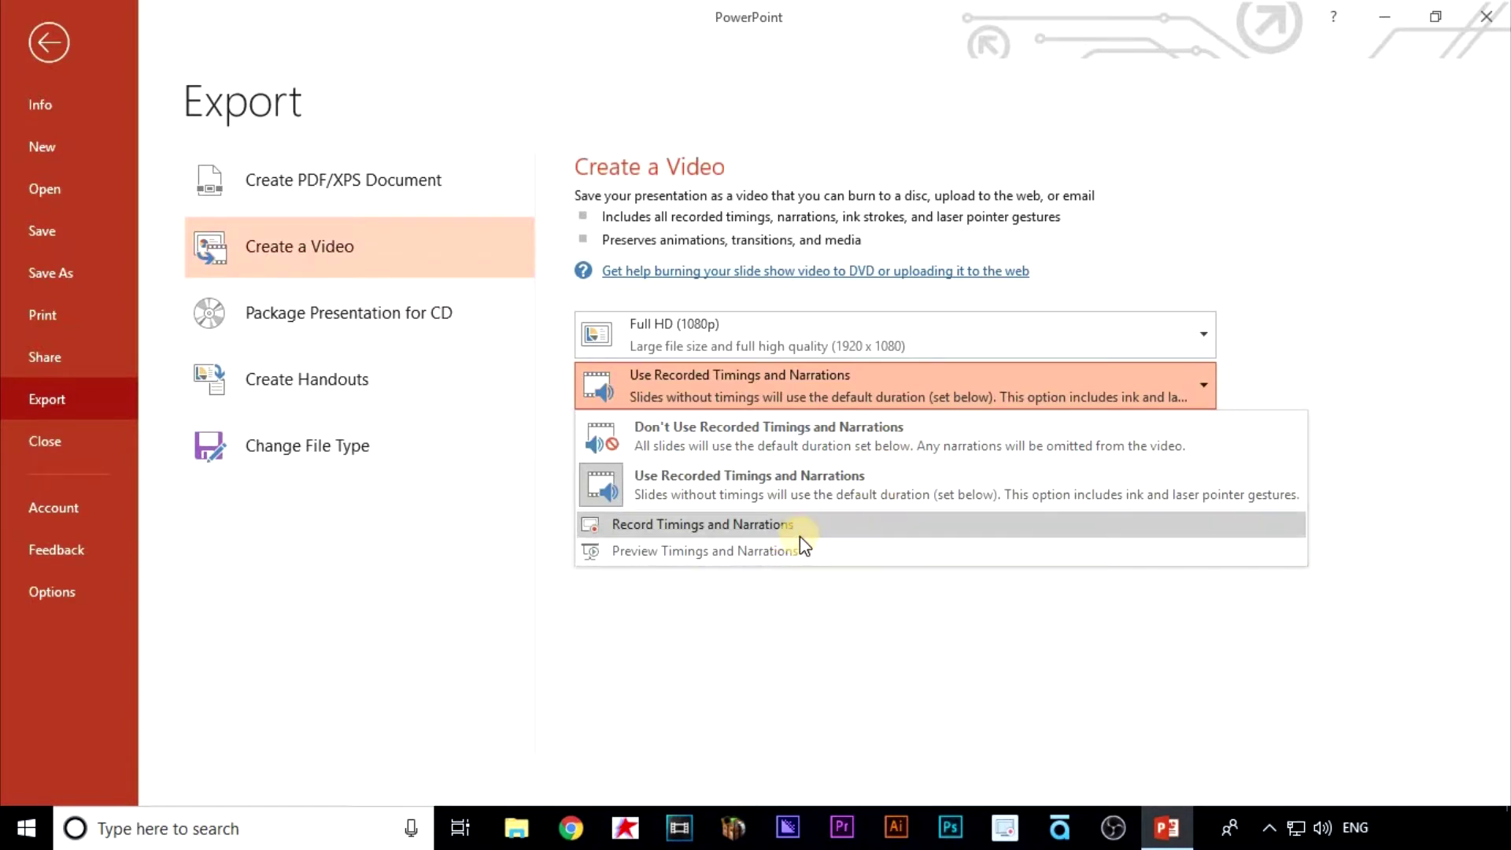
{"action": "left_click", "coordinate": [1201, 390]}
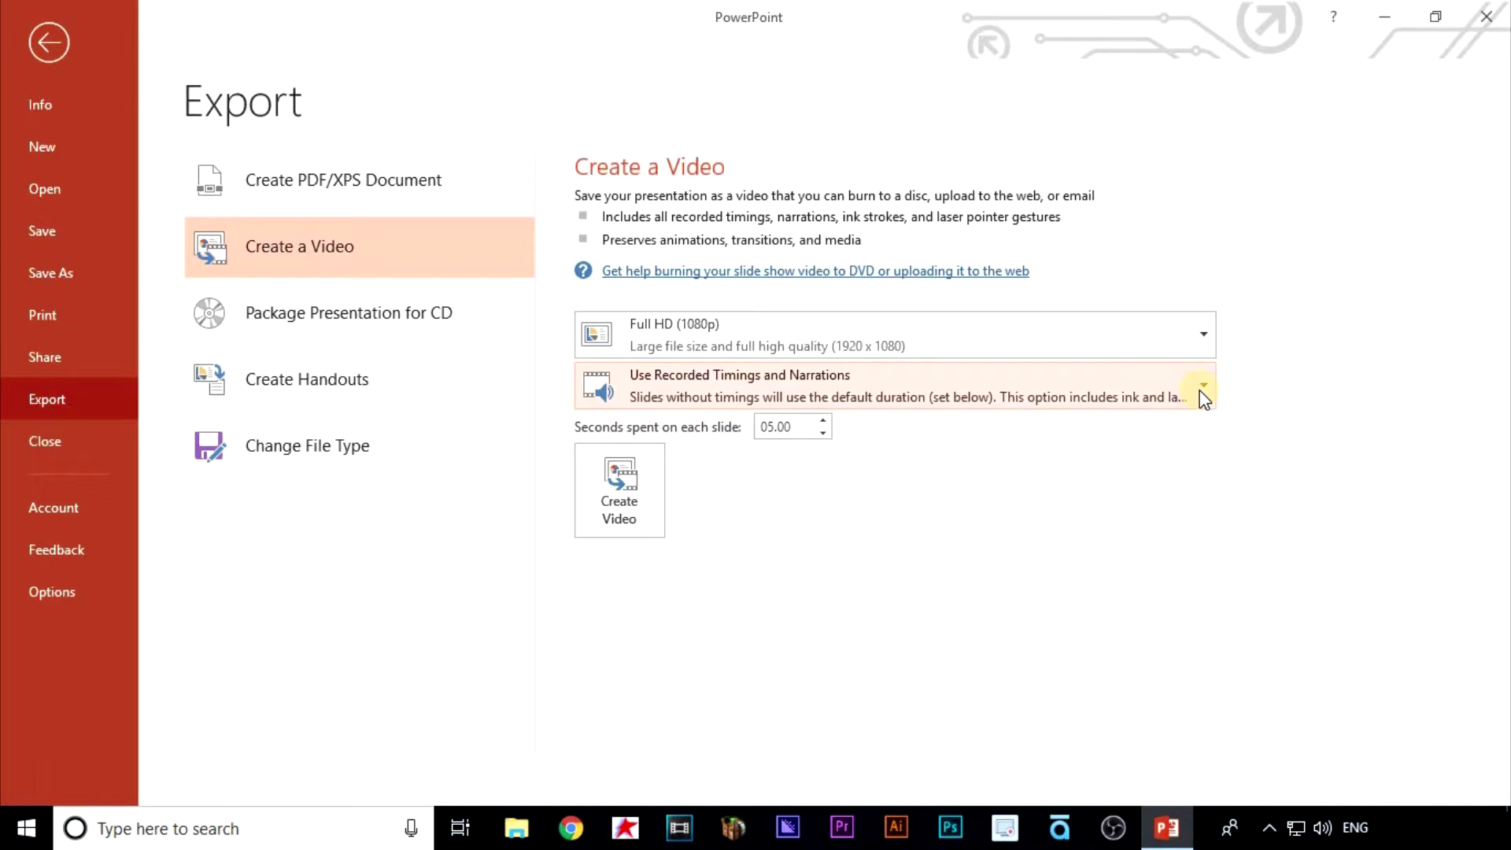
Create the video and save it as 'PowerPoint with custom timings and narration.mp4'
{"action": "left_click", "coordinate": [625, 501]}
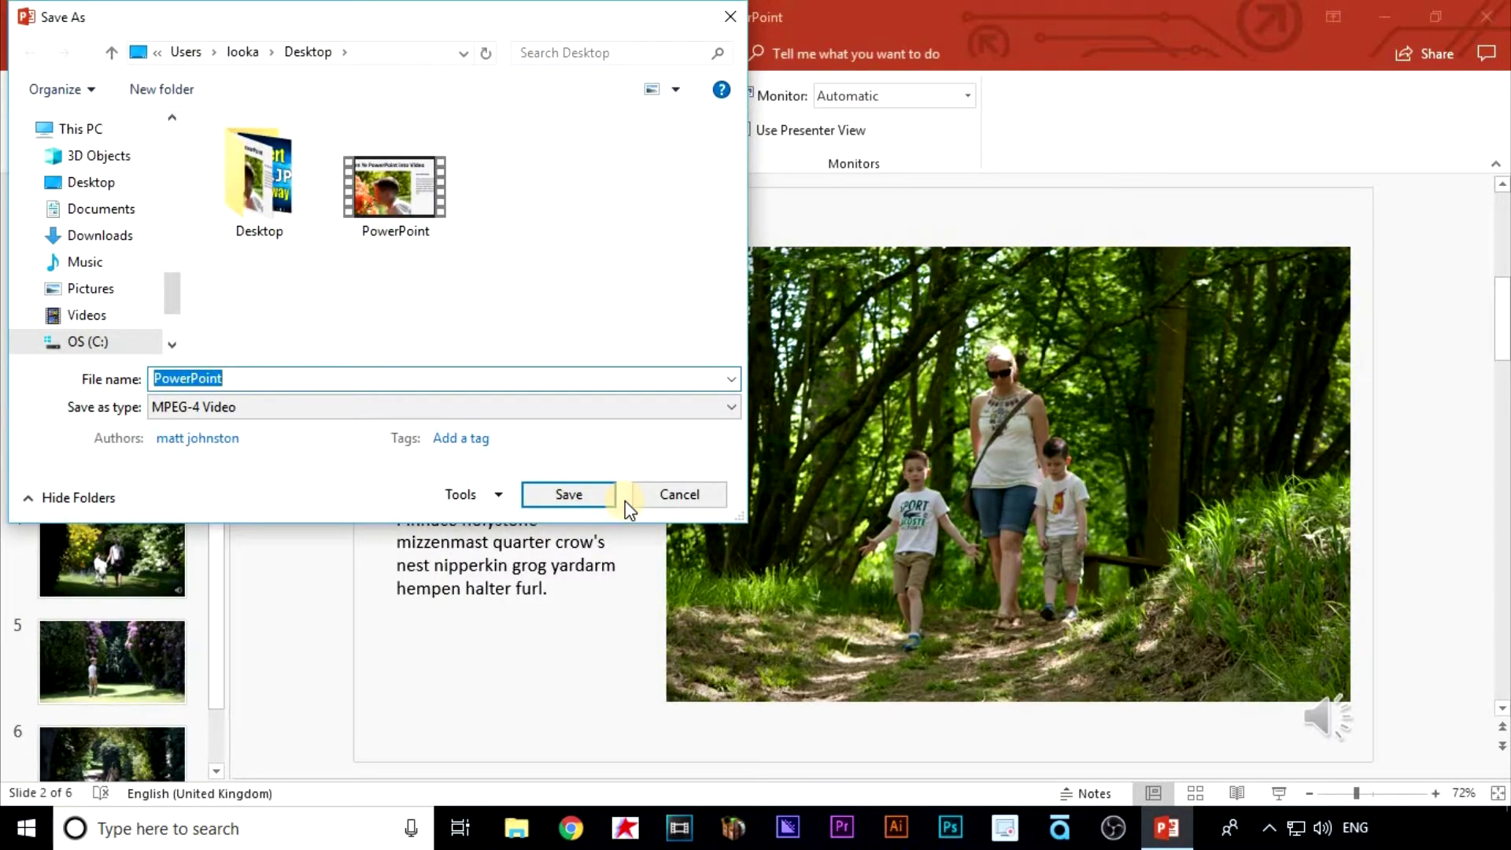
{"action": "left_click", "coordinate": [414, 378]}
{"action": "type", "text": "wit"}
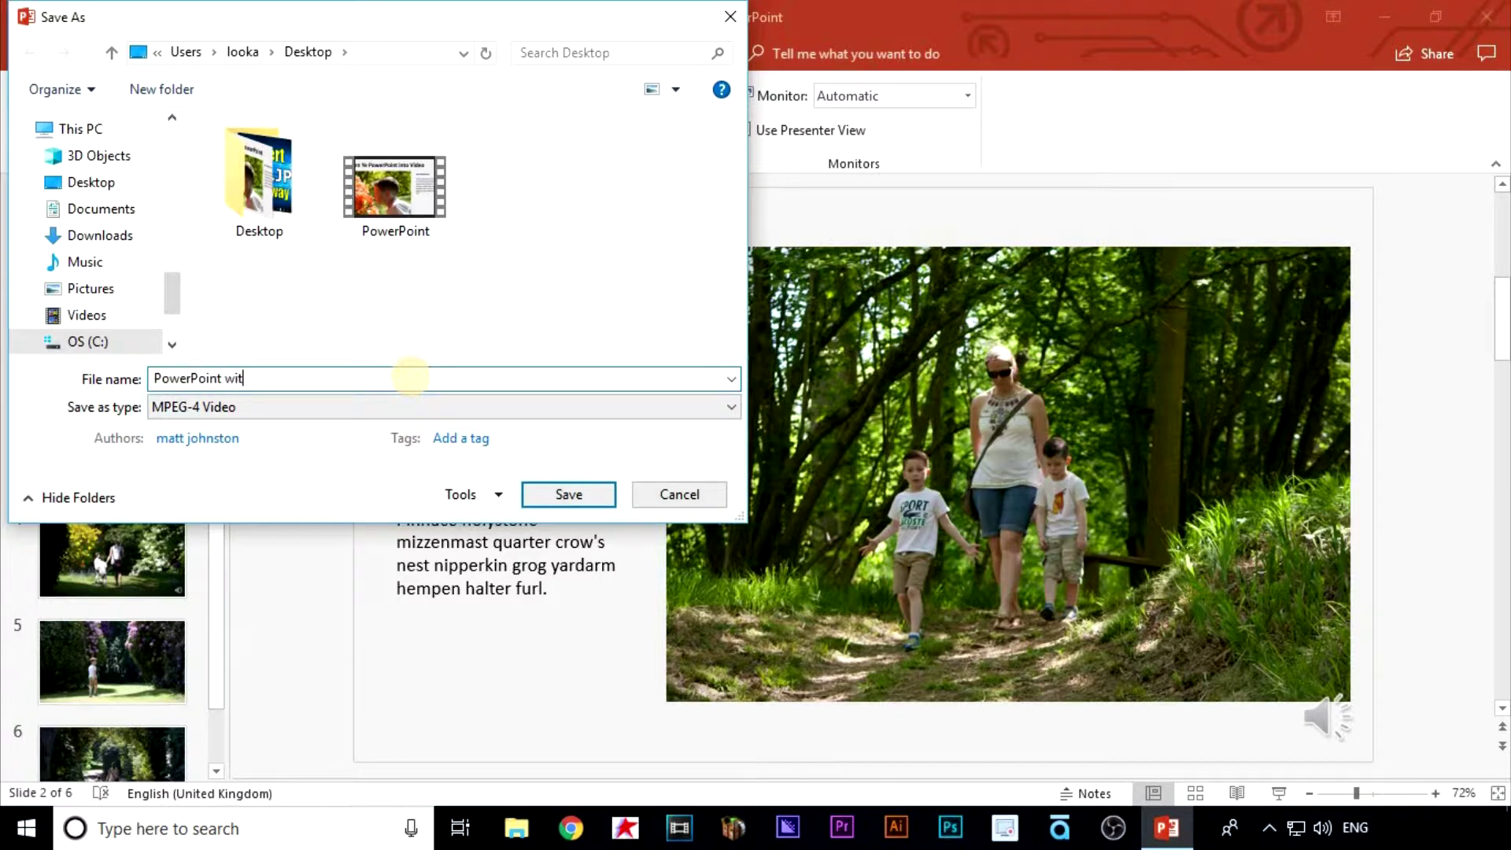
{"action": "type", "text": "h custom timings and narration"}
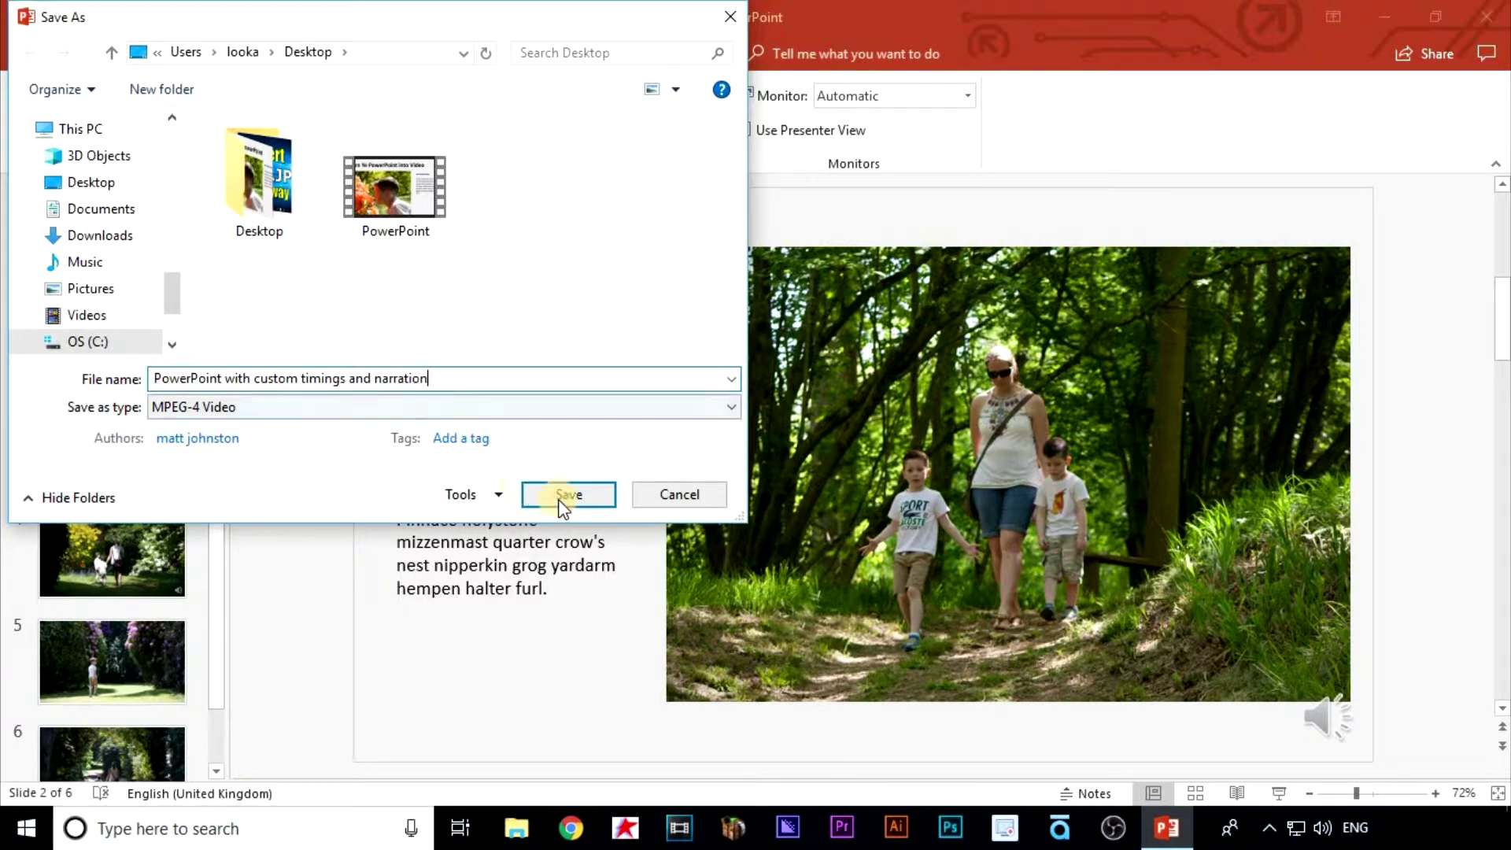
{"action": "left_click", "coordinate": [567, 495]}
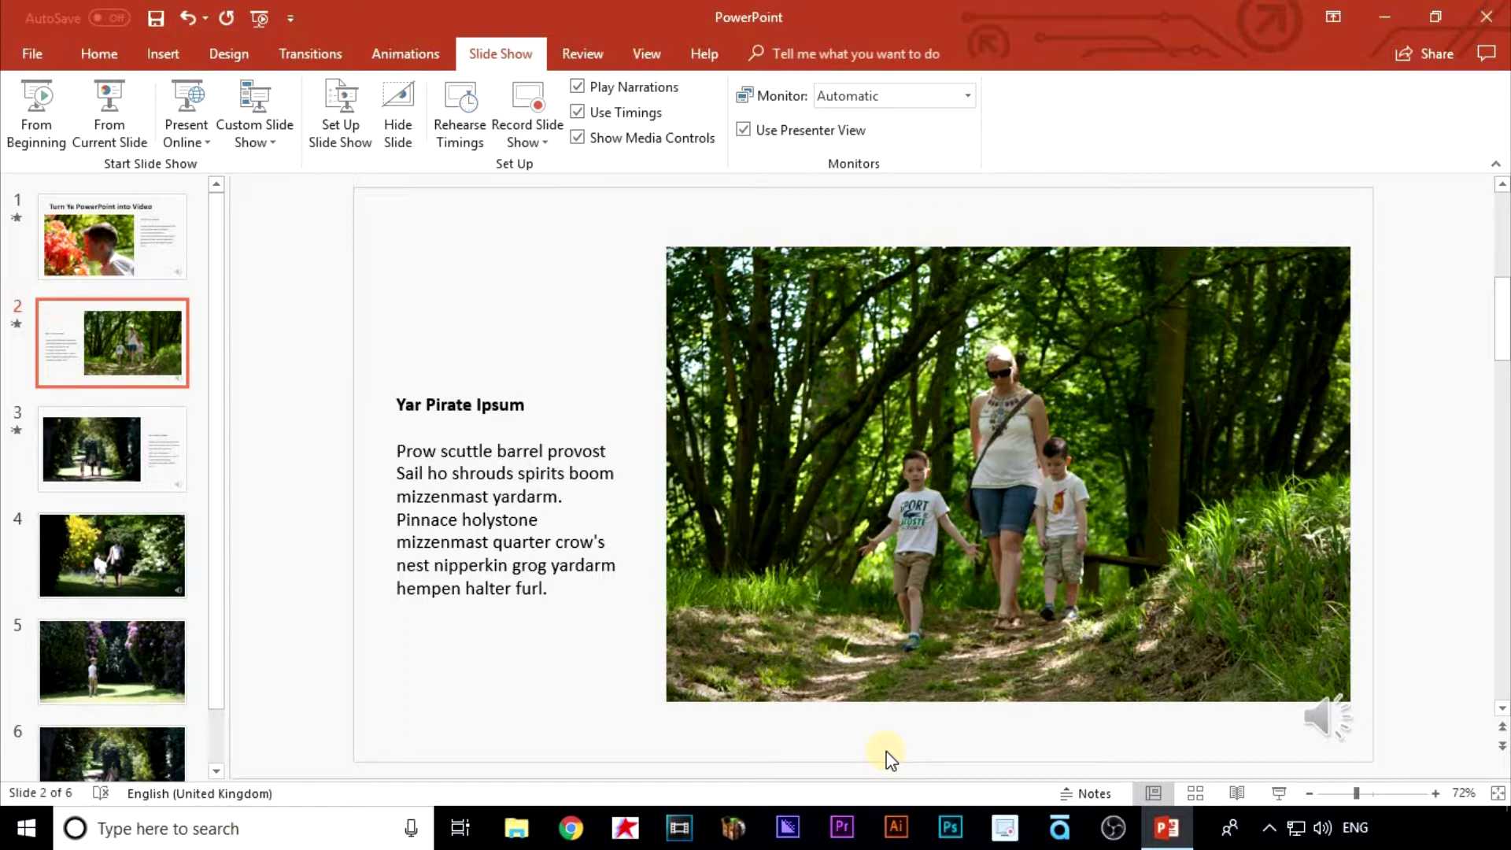
Move the 'PowerPoint with custom timings and narration' video beside the other files and play it to the end
{"action": "left_click", "coordinate": [1386, 17]}
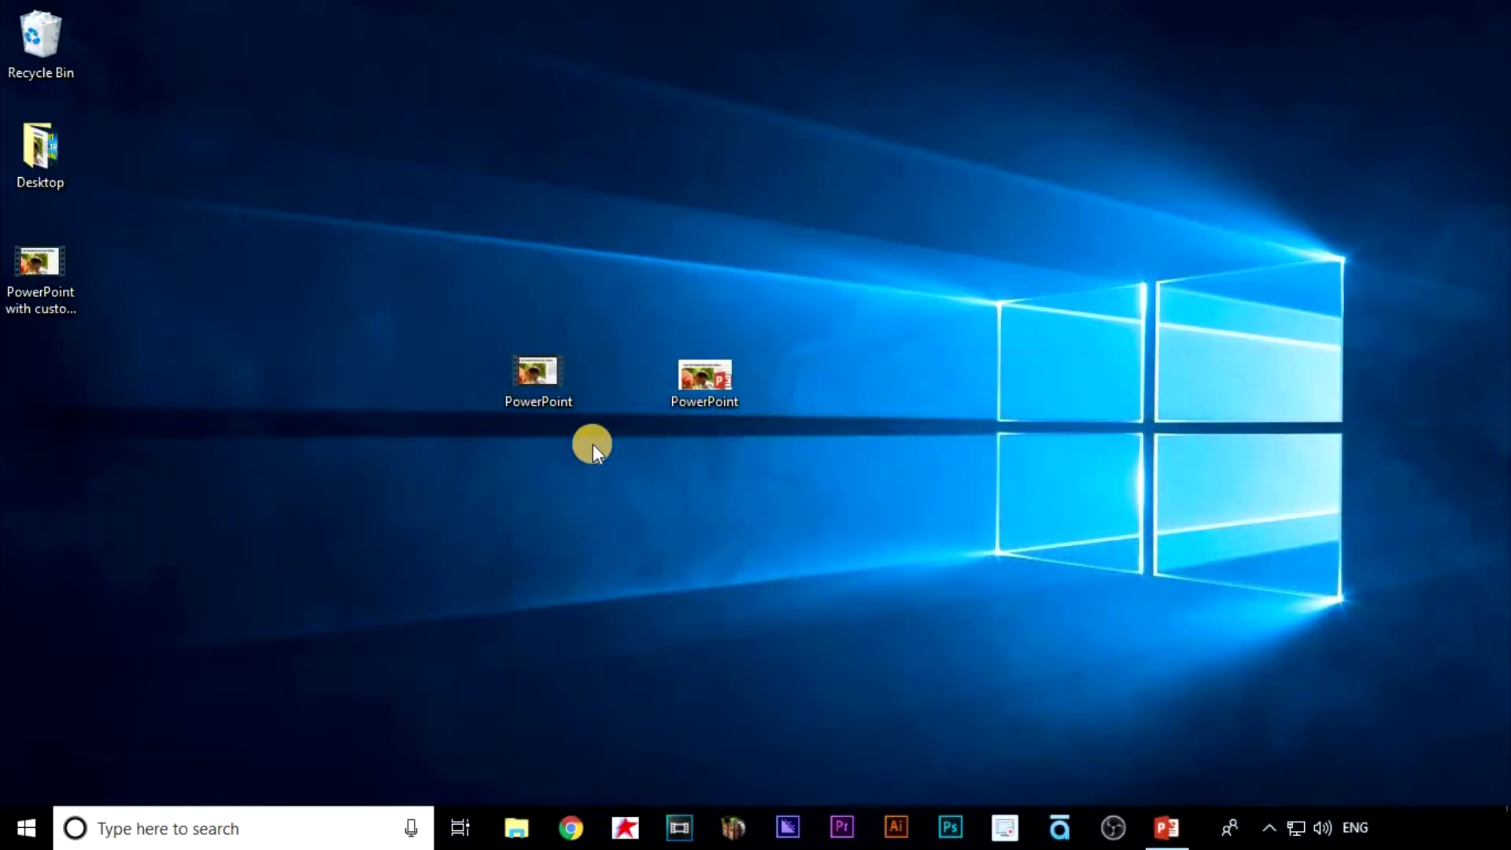
{"action": "left_click_drag", "start_coordinate": [59, 261], "coordinate": [809, 366]}
{"action": "double_click", "coordinate": [786, 378]}
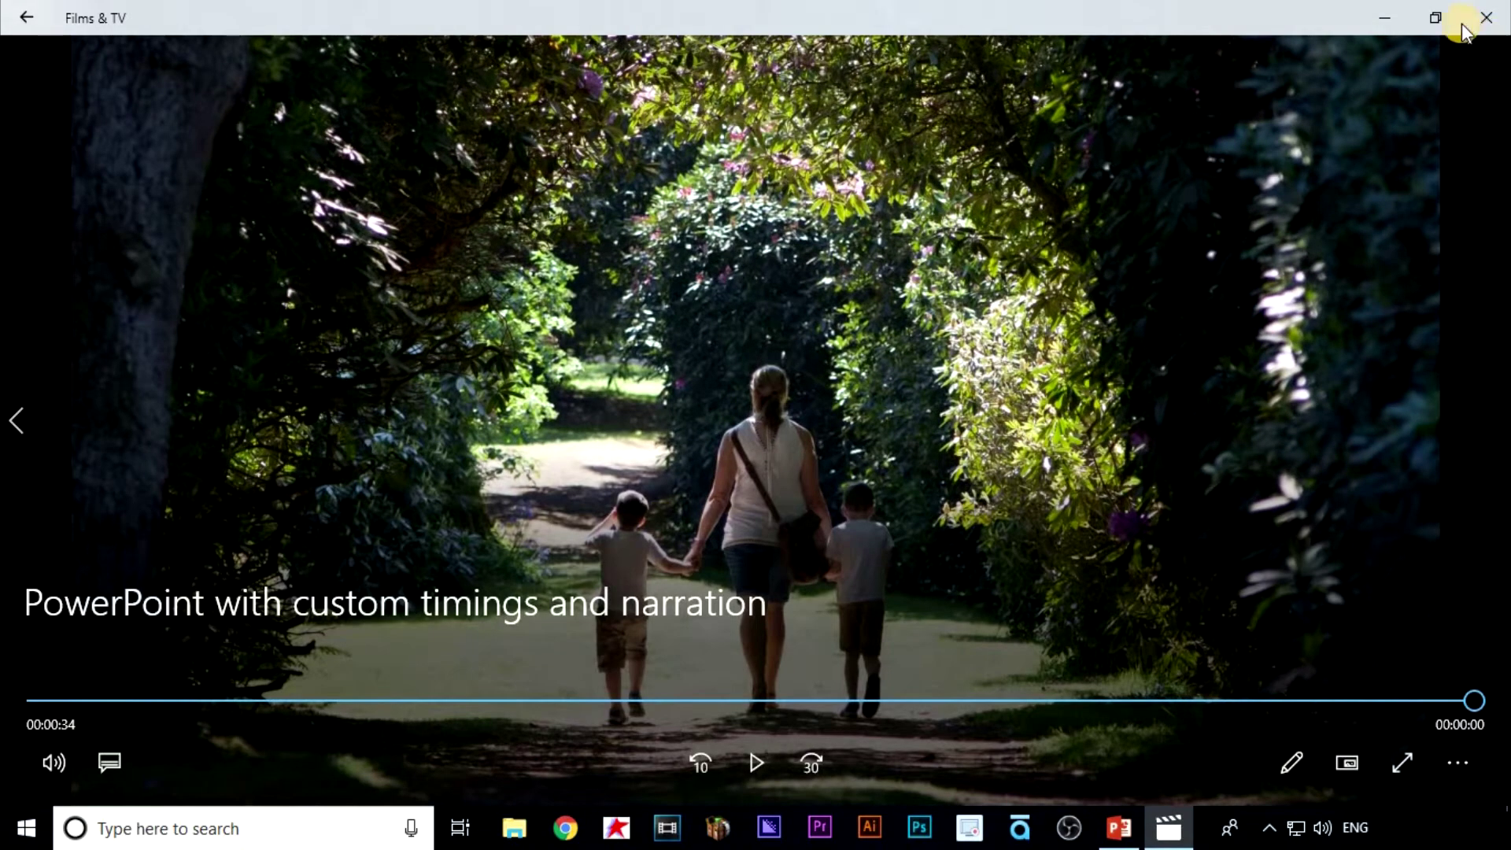
Restore the Films & TV player to a window and centre it, revealing both exported videos
{"action": "left_click", "coordinate": [1436, 18]}
{"action": "left_click_drag", "start_coordinate": [961, 84], "coordinate": [648, 63]}
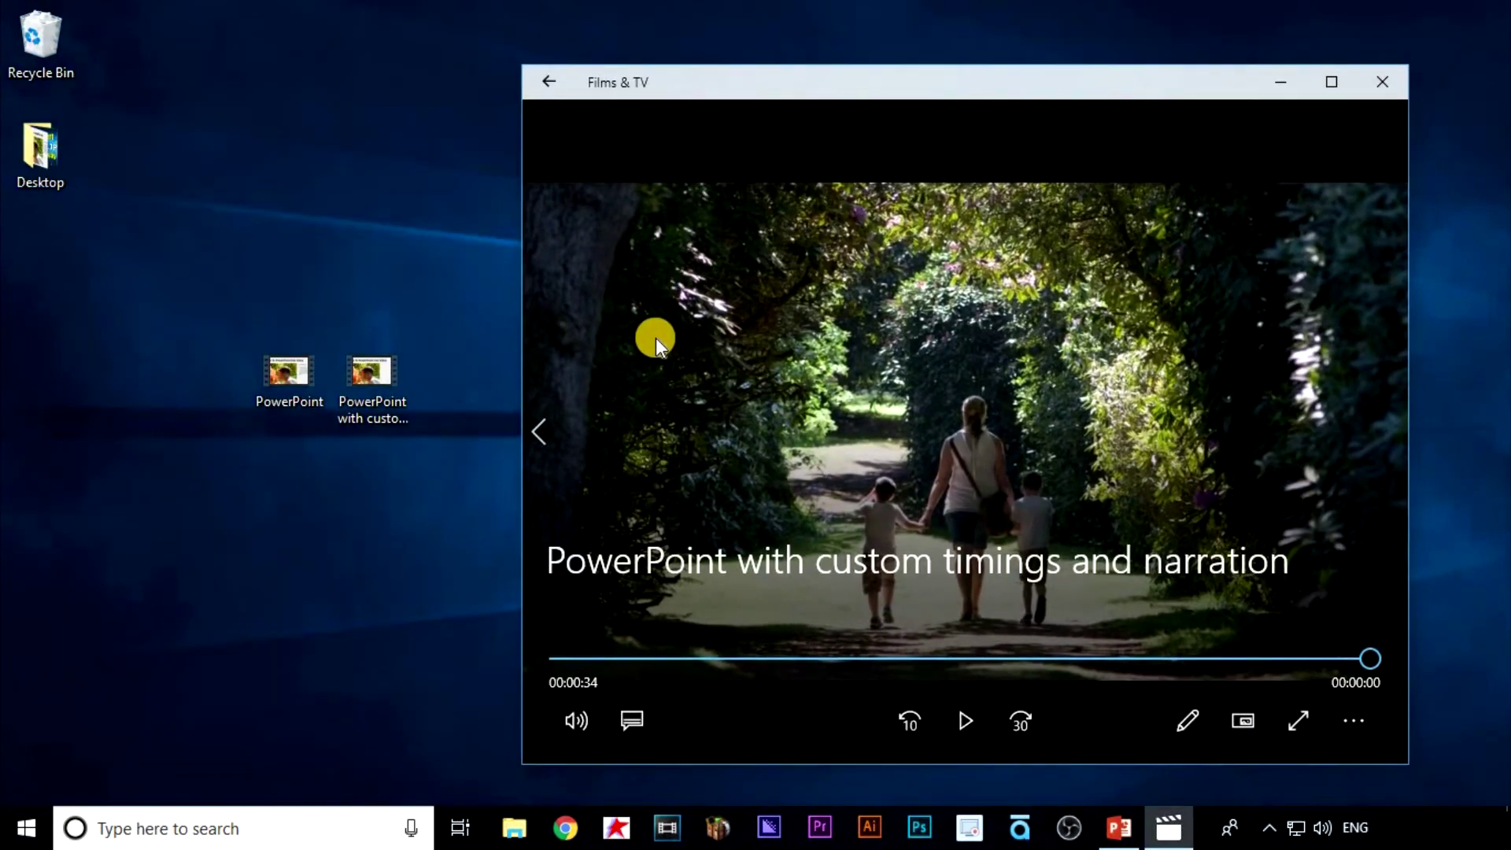